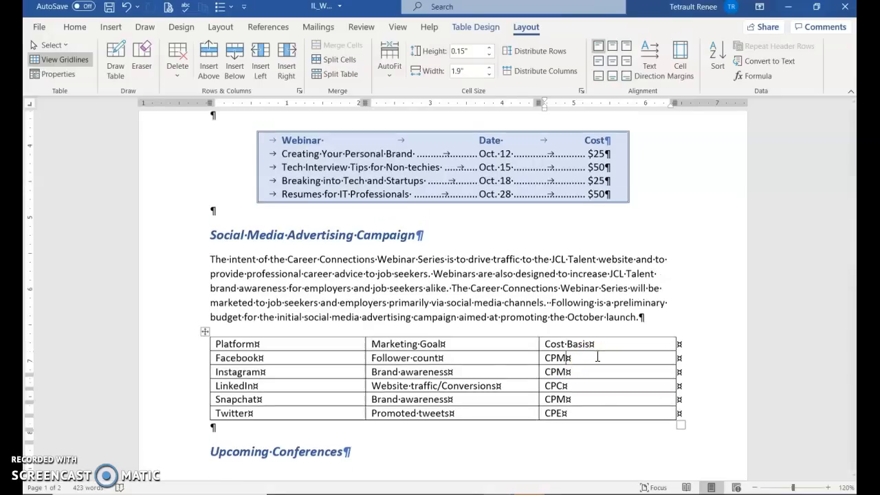
{"action": "scroll", "coordinate": [598, 357], "scroll_direction": "up", "scroll_amount": 1}
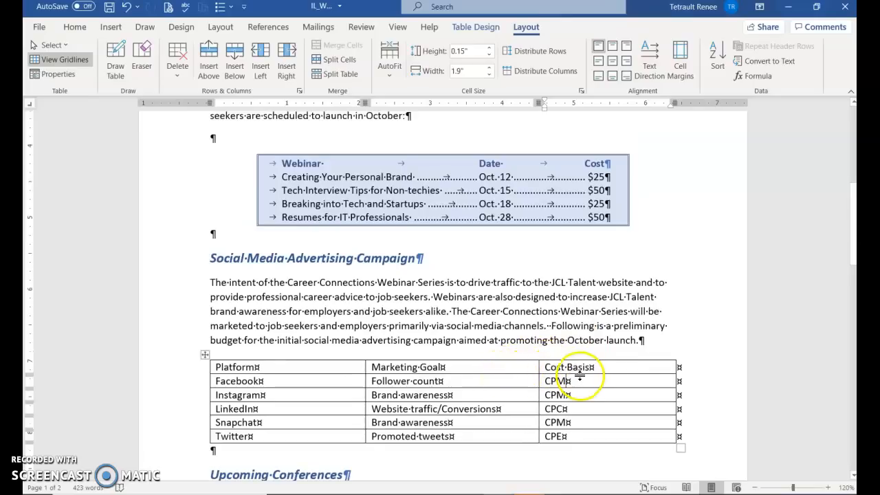
{"action": "left_click", "coordinate": [554, 367]}
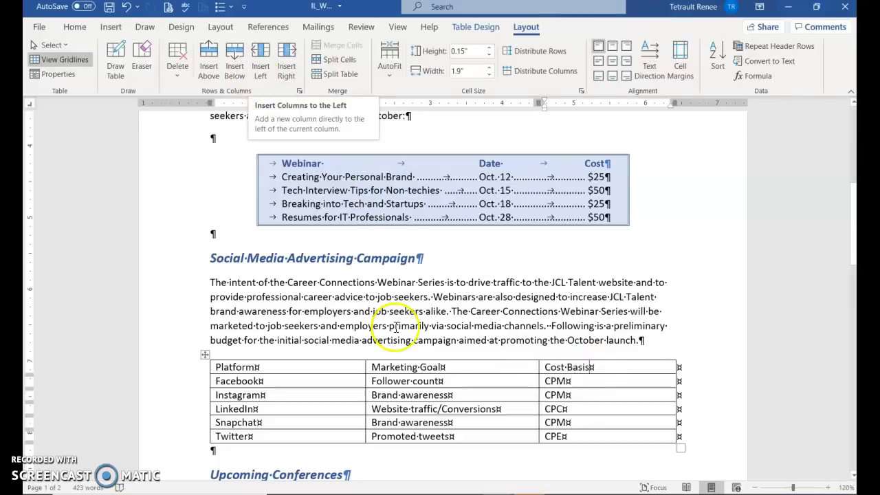
{"action": "left_click", "coordinate": [460, 360]}
{"action": "left_click", "coordinate": [460, 367]}
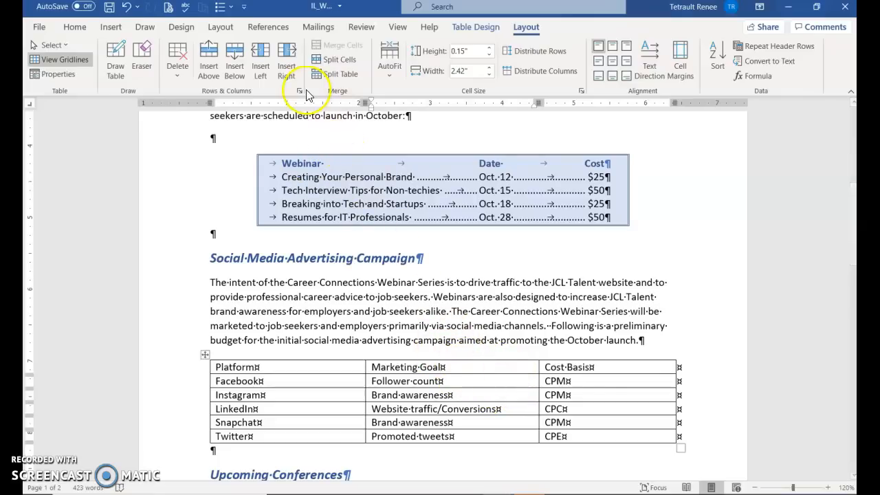
{"action": "left_click", "coordinate": [283, 69]}
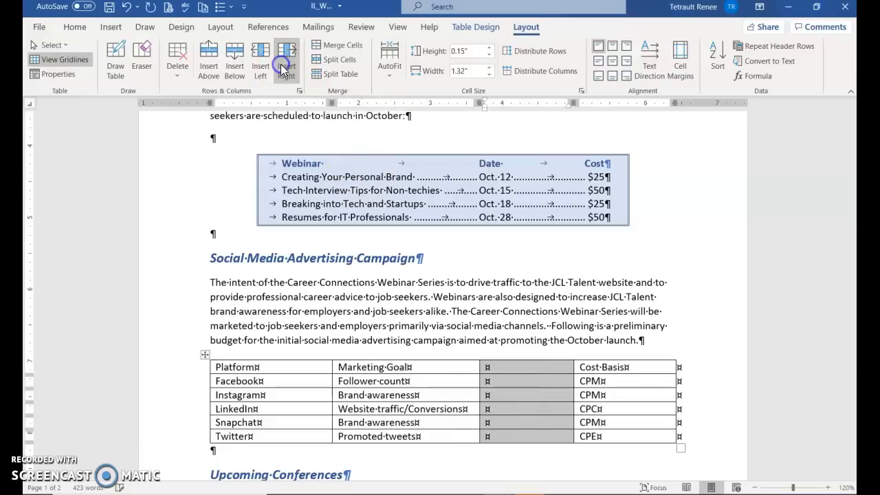
{"action": "left_click", "coordinate": [127, 6]}
- Insert a column between Marketing Goal and Cost Basis and fill it with Budget, $2000, $3000, $5000, $2500 and $2000
{"action": "mouse_move", "coordinate": [539, 356]}
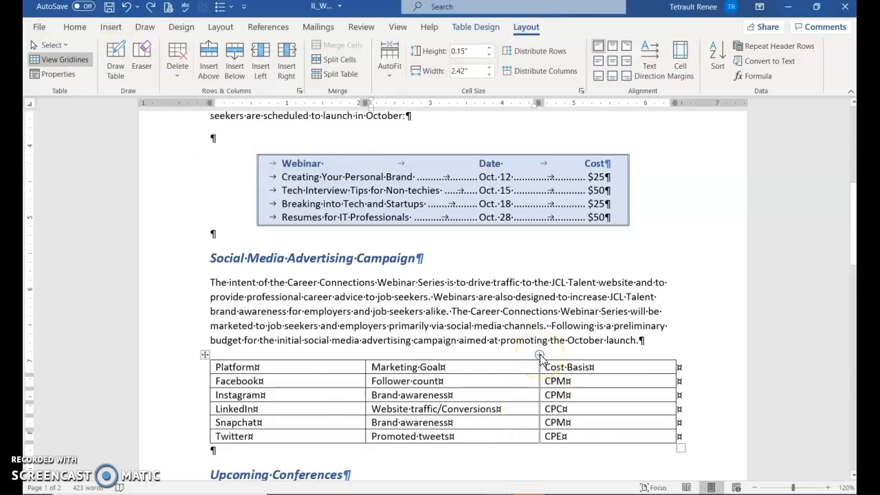
{"action": "left_click", "coordinate": [539, 355]}
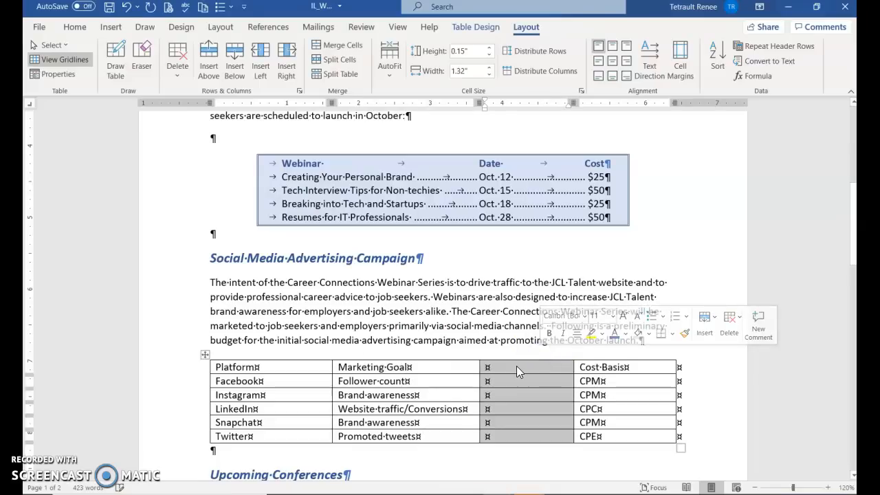
{"action": "left_click", "coordinate": [516, 366]}
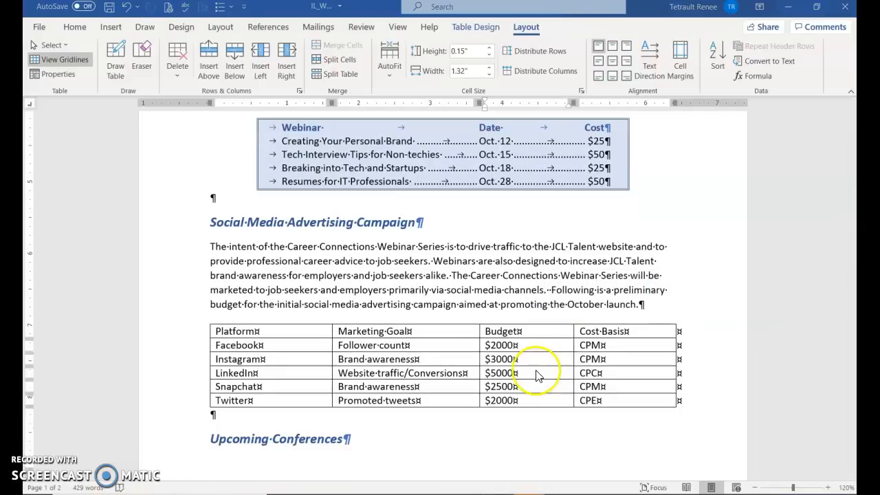
- Hide the paragraph marks and other formatting symbols in the document
{"action": "left_click", "coordinate": [538, 359]}
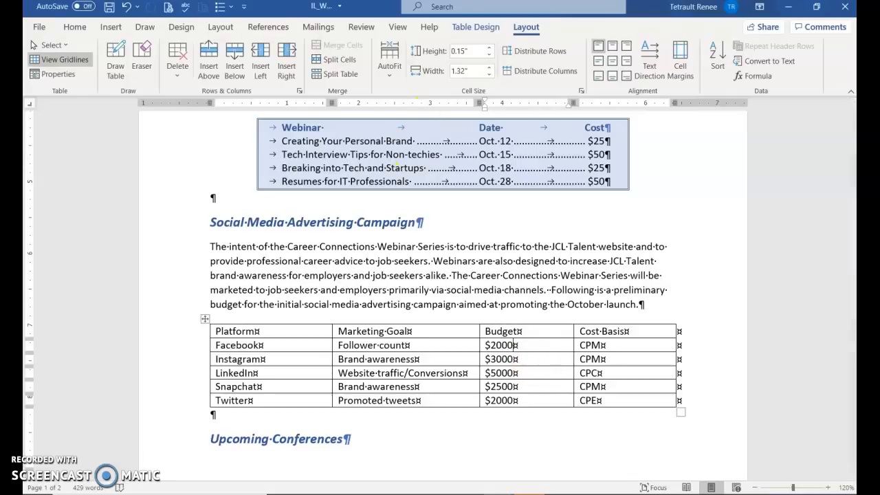
{"action": "left_click", "coordinate": [81, 27]}
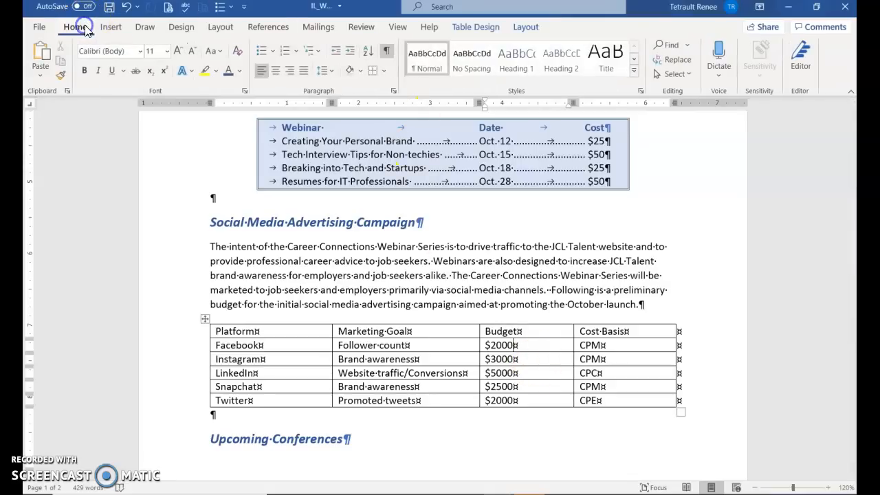
{"action": "left_click", "coordinate": [386, 53]}
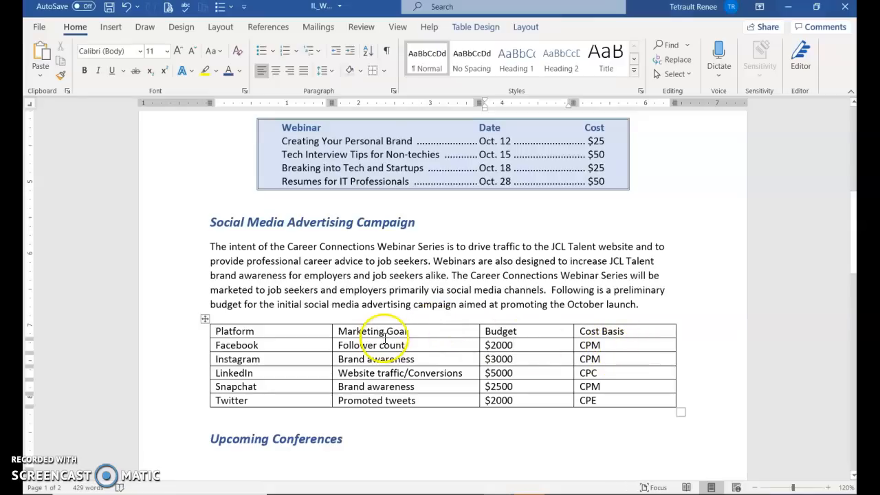
- AutoFit the columns of the social media table to their contents
{"action": "left_click", "coordinate": [314, 346]}
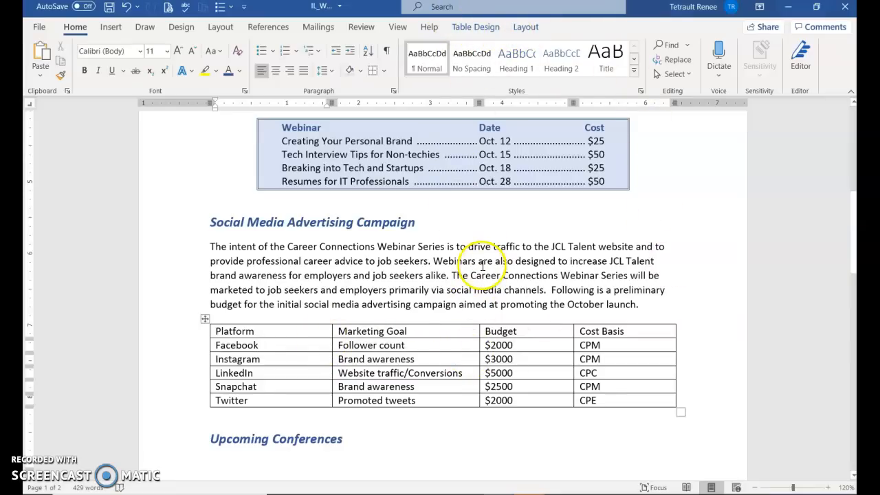
{"action": "left_click", "coordinate": [474, 262]}
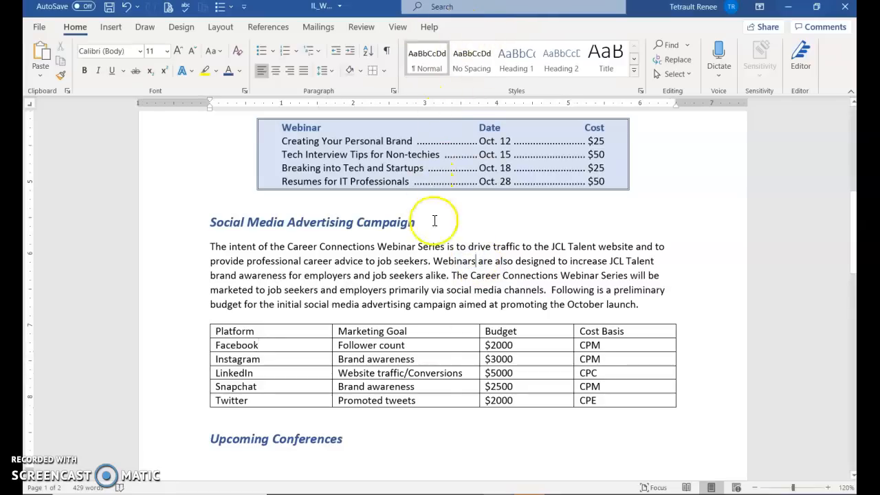
{"action": "left_click", "coordinate": [438, 348]}
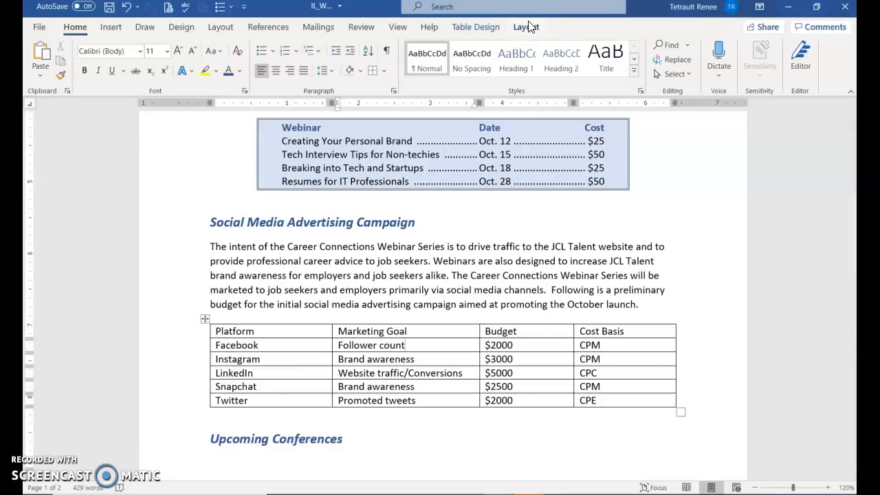
{"action": "left_click", "coordinate": [492, 31]}
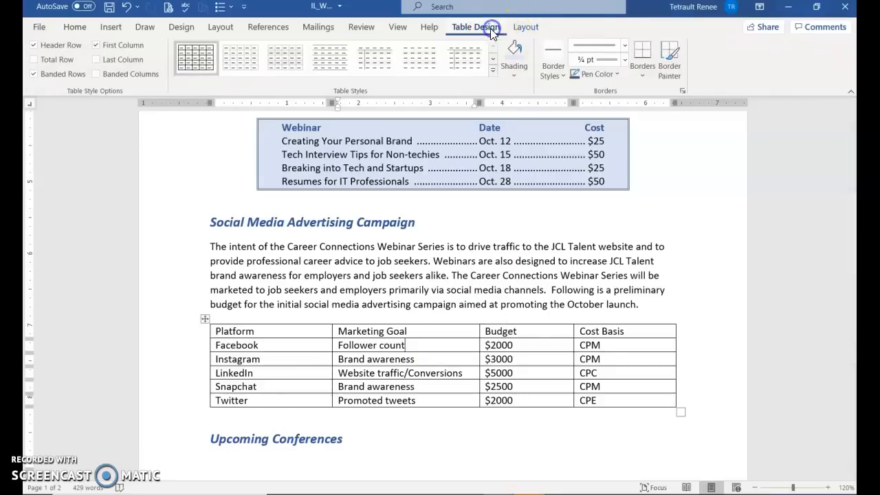
{"action": "left_click", "coordinate": [528, 27]}
{"action": "left_click", "coordinate": [386, 72]}
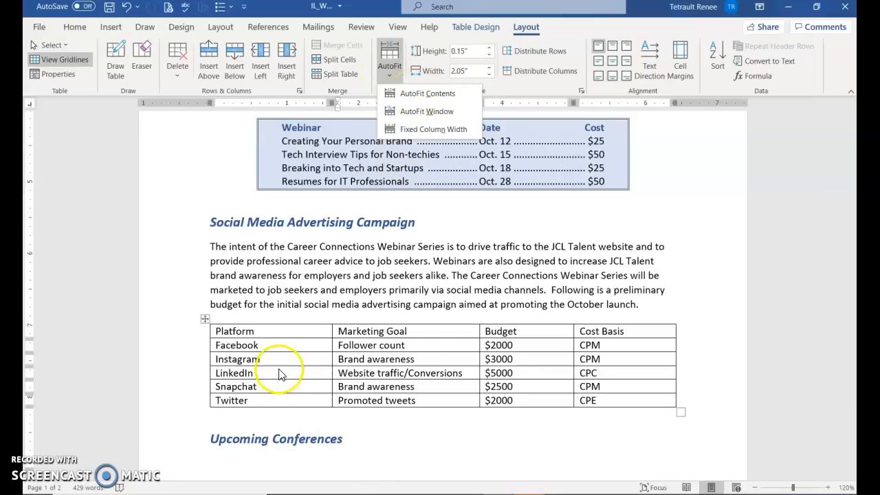
{"action": "left_click", "coordinate": [428, 93]}
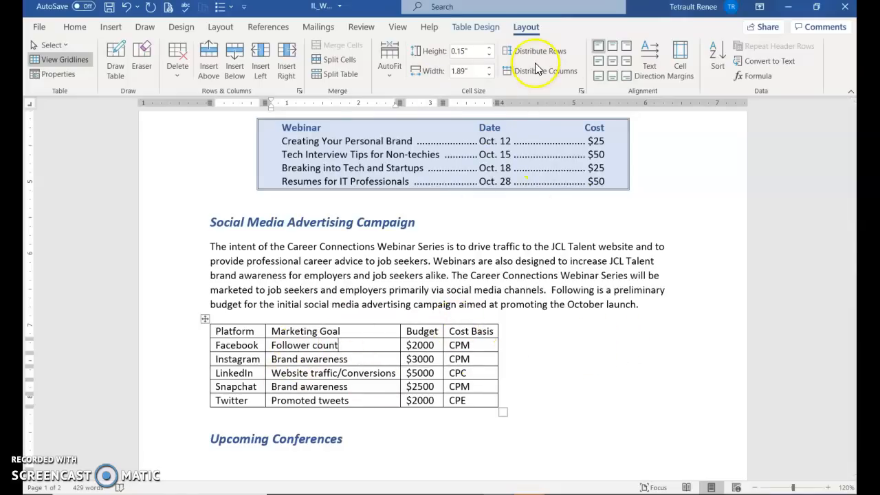
- Apply the Grid Table 5 Dark - Accent 1 style to the social media table
{"action": "left_click", "coordinate": [467, 28]}
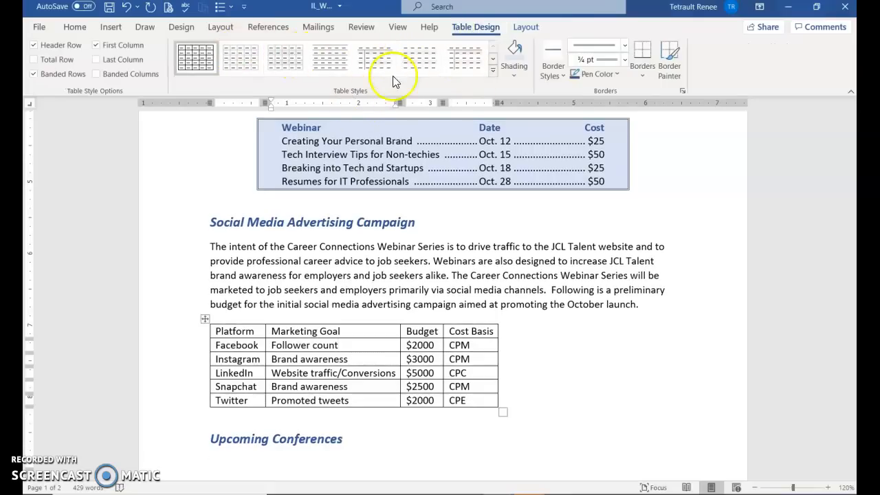
{"action": "left_click", "coordinate": [493, 70]}
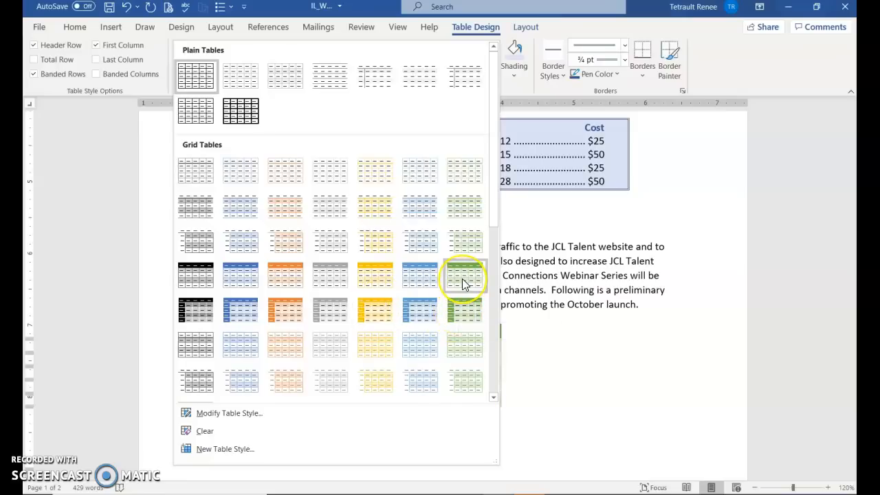
{"action": "left_click", "coordinate": [287, 311]}
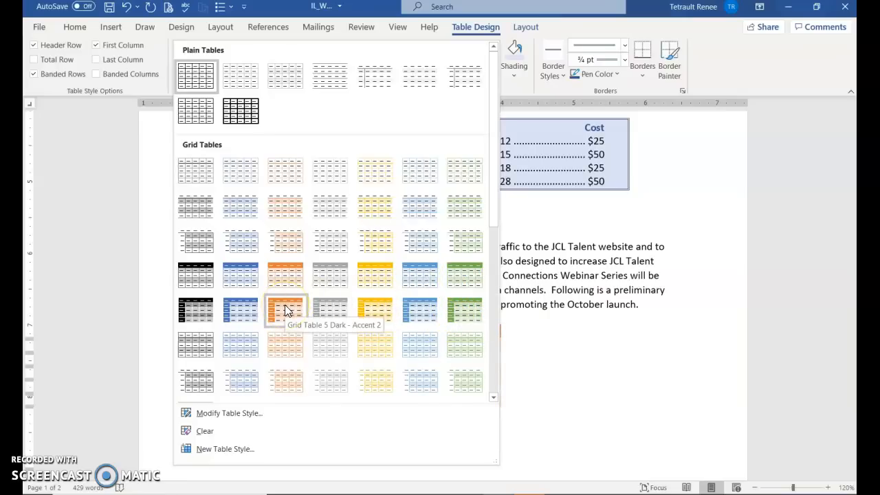
{"action": "left_click", "coordinate": [238, 312]}
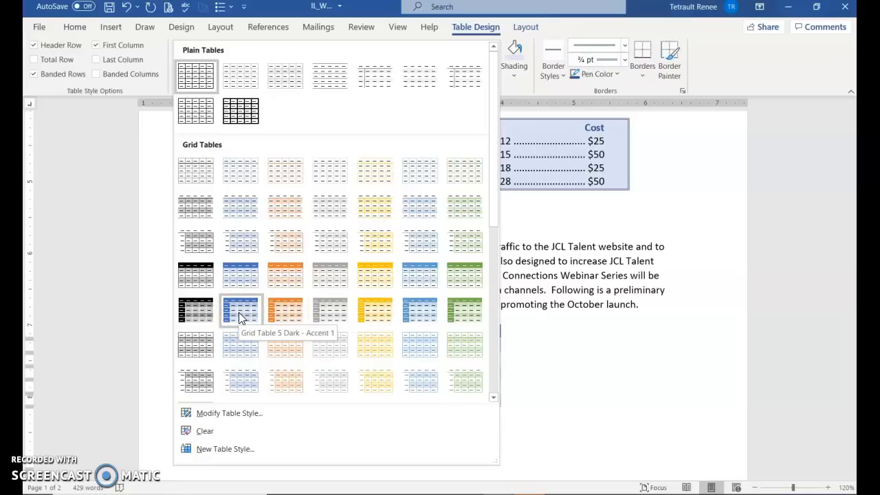
{"action": "left_click", "coordinate": [238, 312]}
{"action": "left_click", "coordinate": [651, 419]}
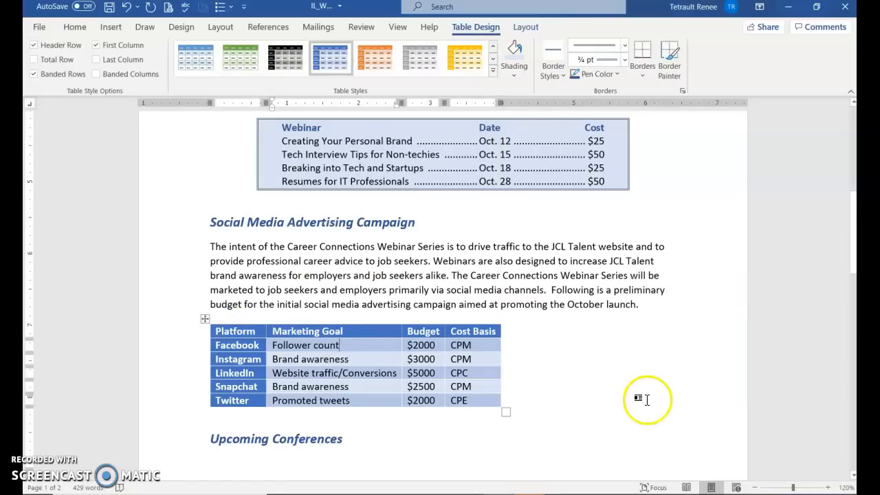
- Apply the gray Grid Table 2 style to the social media table and turn off its banded rows
{"action": "left_click", "coordinate": [492, 70]}
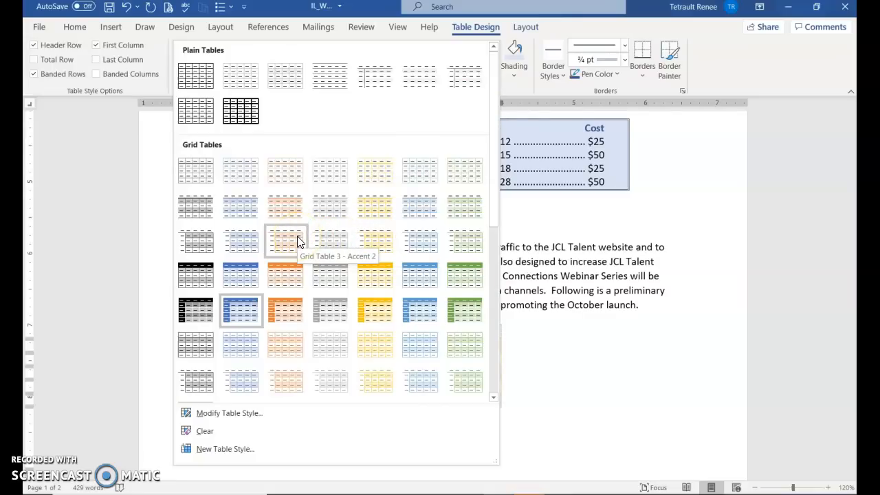
{"action": "left_click", "coordinate": [334, 209]}
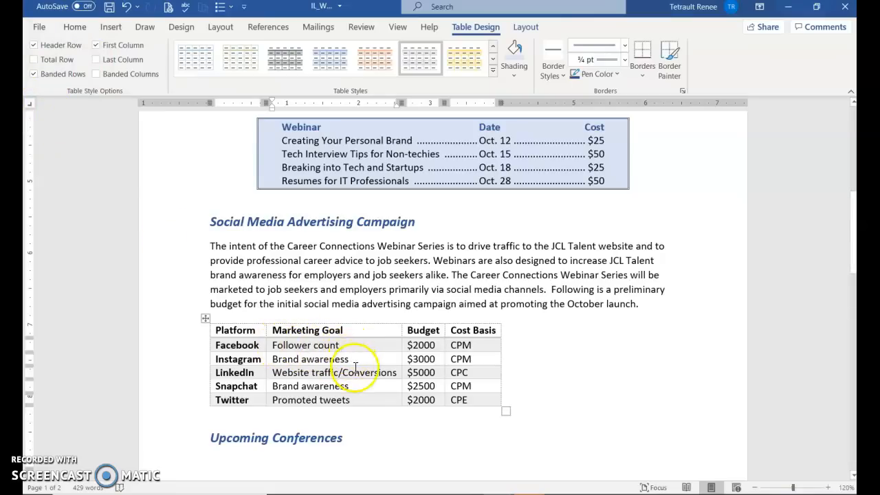
{"action": "left_click", "coordinate": [36, 73]}
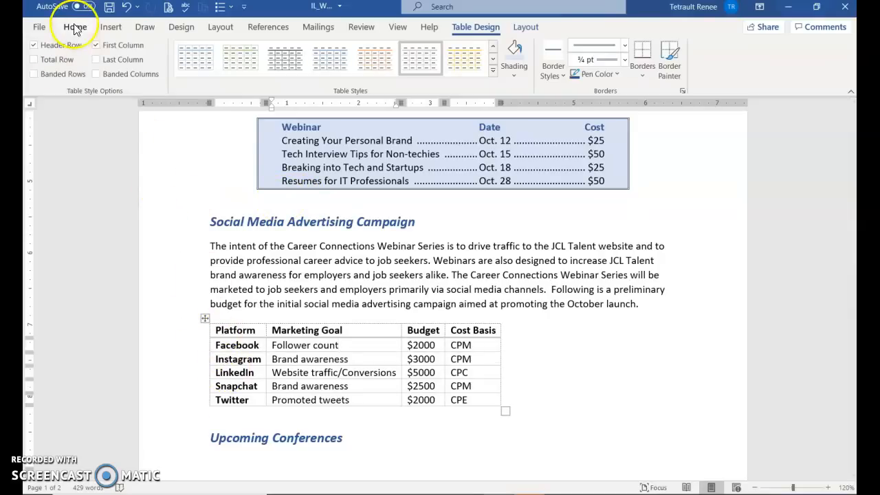
{"action": "left_click", "coordinate": [96, 45]}
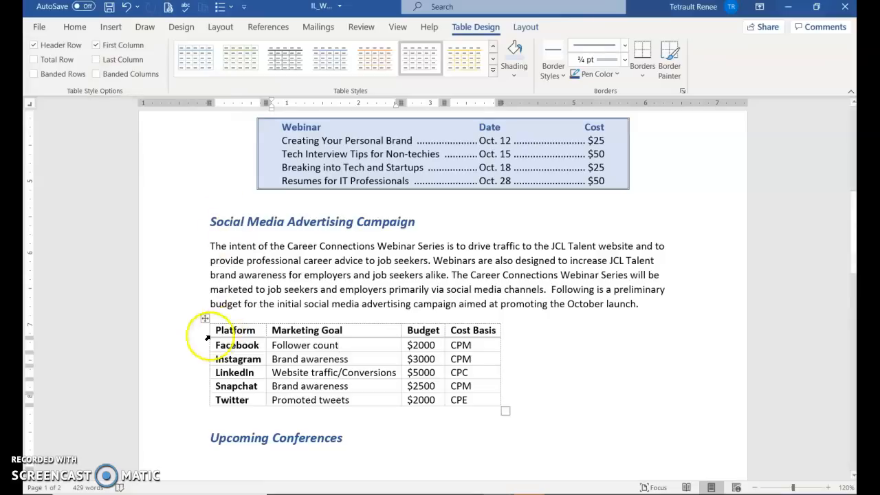
- Color the text of the Platform column in a dark shade of the green theme color
{"action": "left_click", "coordinate": [245, 331]}
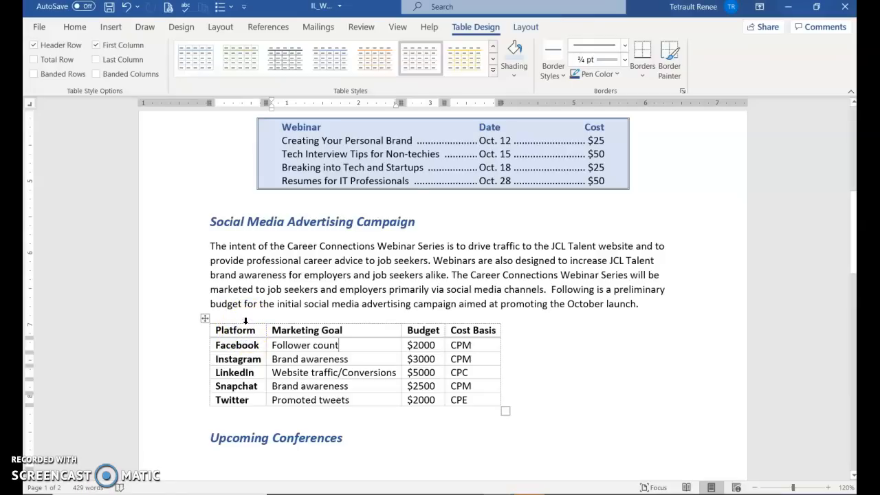
{"action": "left_click", "coordinate": [246, 322]}
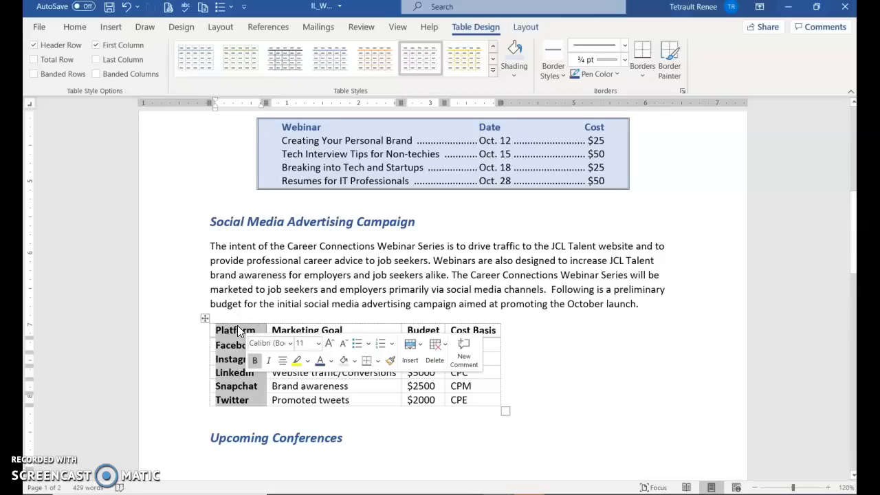
{"action": "left_click", "coordinate": [331, 361]}
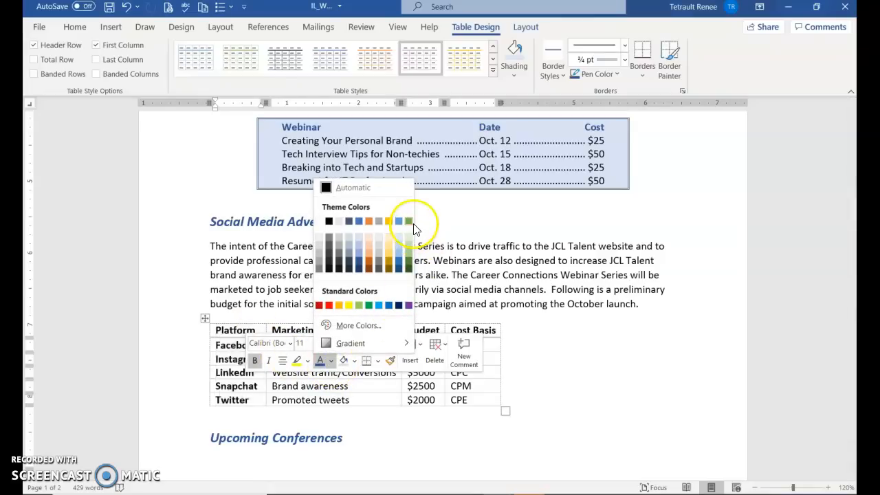
{"action": "left_click", "coordinate": [408, 261]}
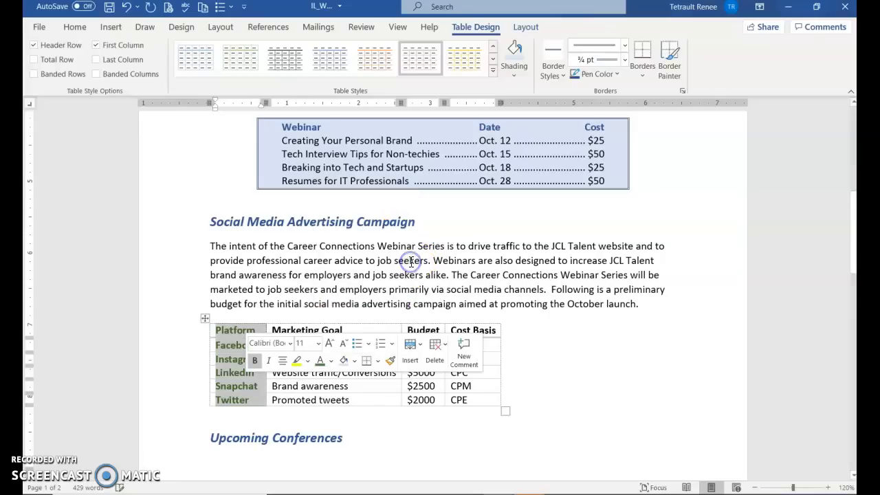
- Color the text of the table's header row in a dark shade of the Blue, Accent 1 theme color
{"action": "left_click", "coordinate": [184, 335]}
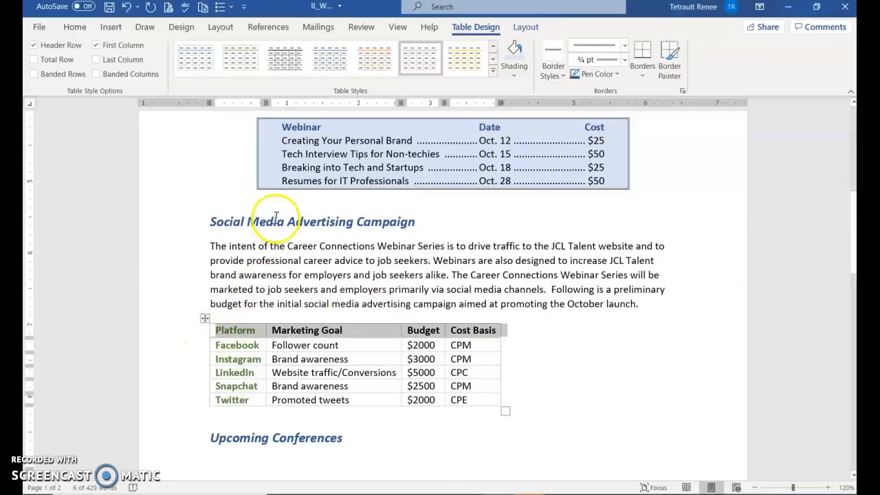
{"action": "left_click", "coordinate": [75, 27]}
{"action": "left_click", "coordinate": [239, 72]}
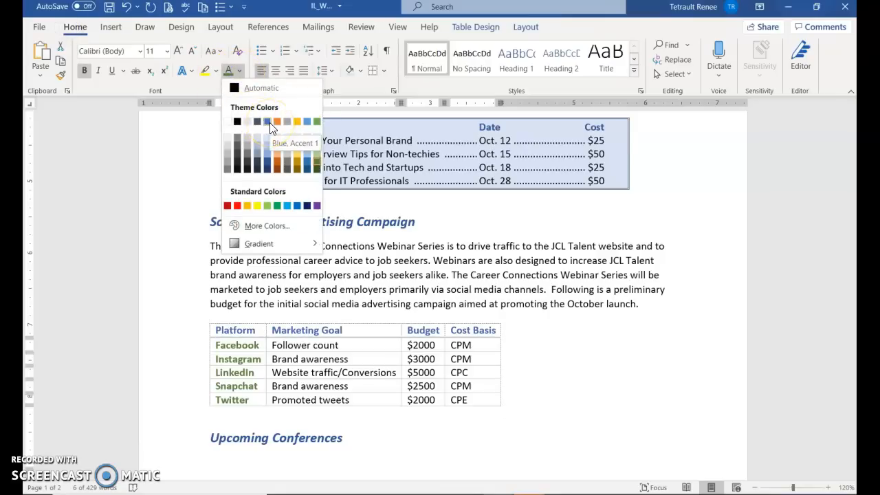
{"action": "left_click", "coordinate": [268, 167]}
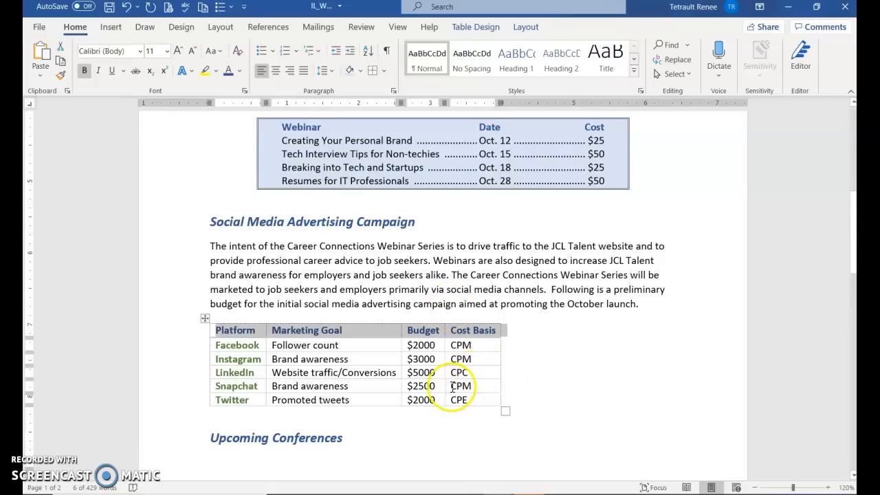
- Center the text in the Budget and Cost Basis columns
{"action": "left_click", "coordinate": [433, 359]}
{"action": "left_click_drag", "start_coordinate": [429, 321], "coordinate": [460, 321]}
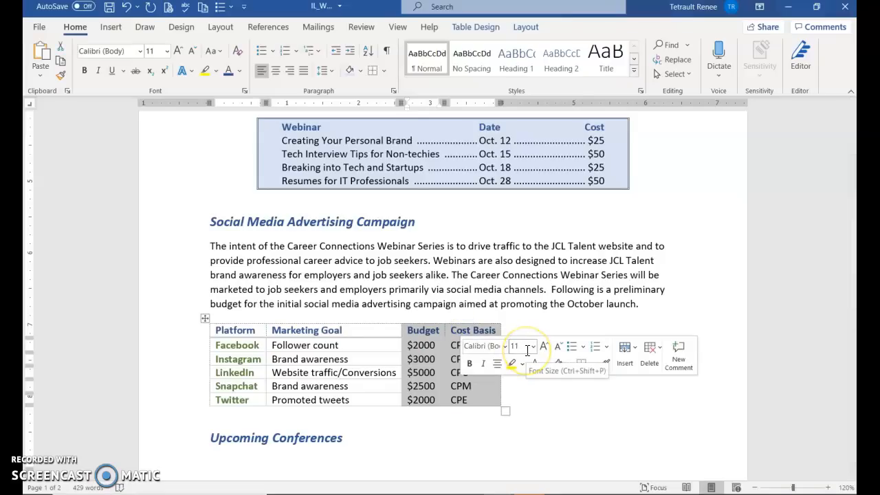
{"action": "left_click", "coordinate": [274, 70]}
{"action": "left_click", "coordinate": [447, 217]}
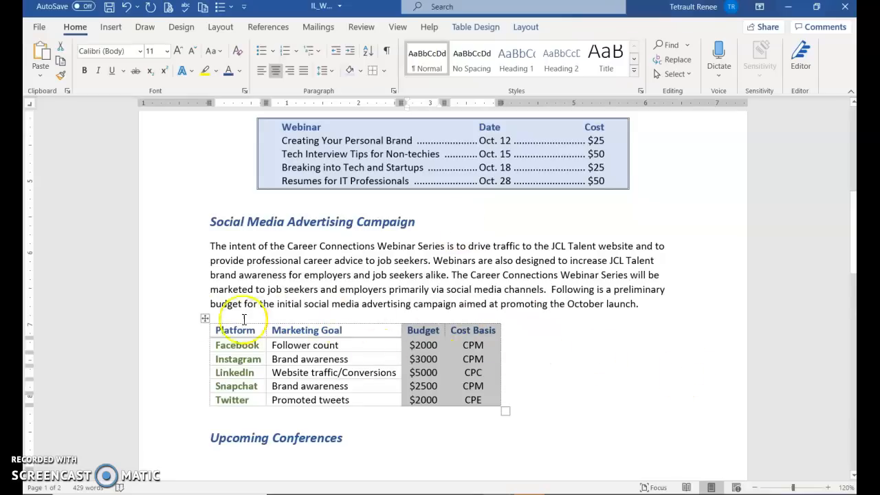
- Center the whole social media advertising table horizontally between the page margins
{"action": "left_click", "coordinate": [205, 319]}
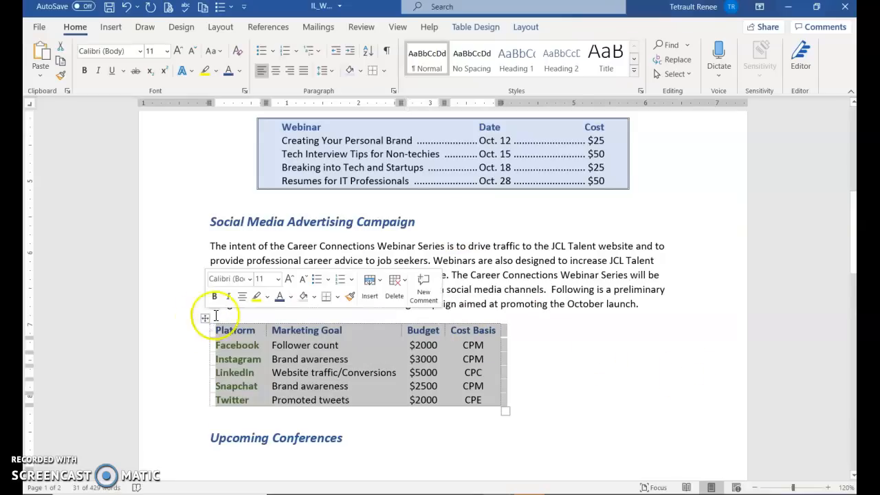
{"action": "left_click", "coordinate": [242, 299]}
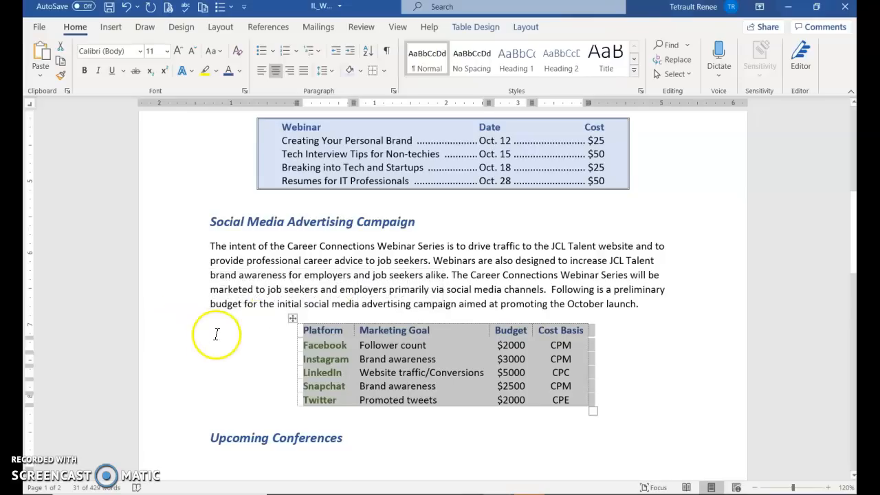
- Place the insertion point before the document title and search the online pictures for "meeting"
{"action": "key", "text": "ctrl+Home"}
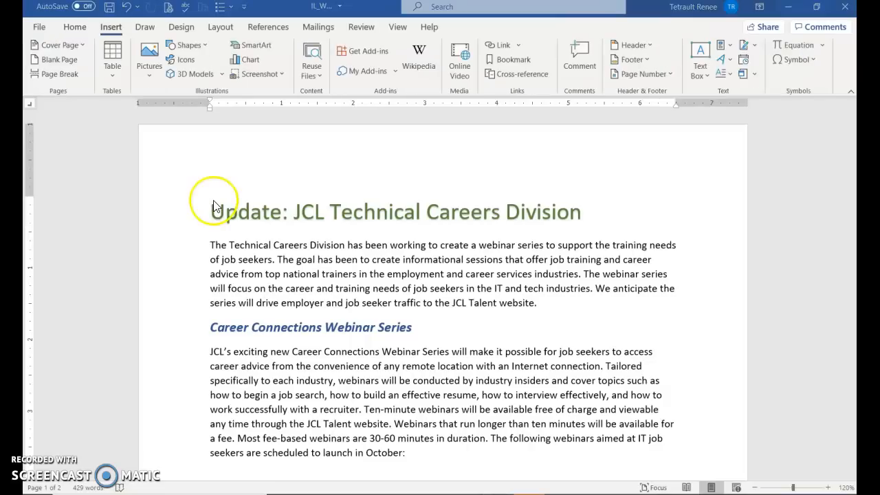
{"action": "left_click", "coordinate": [212, 205]}
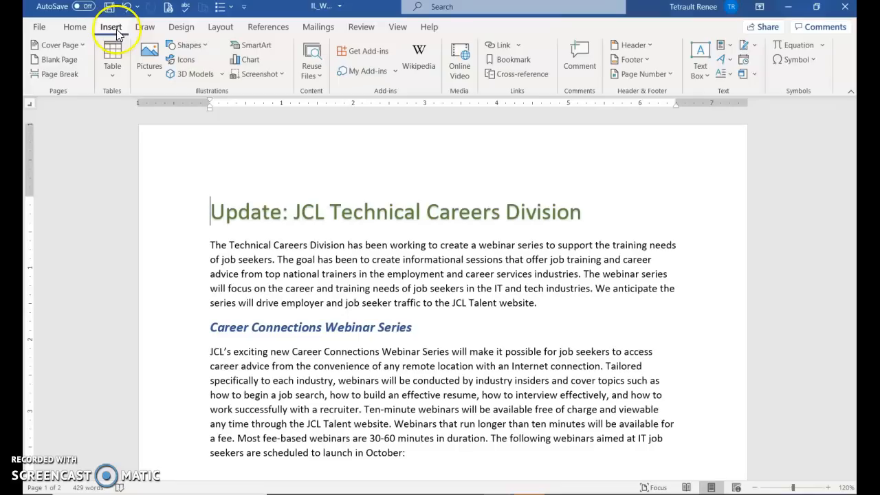
{"action": "left_click", "coordinate": [146, 66]}
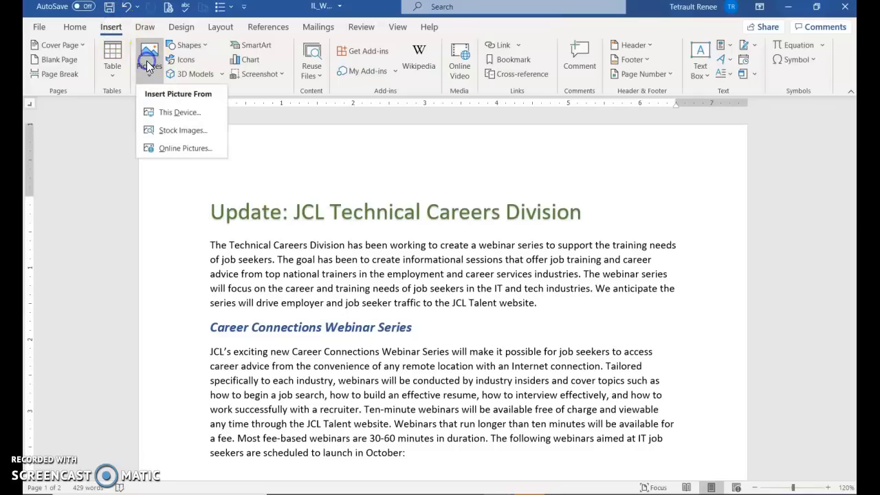
{"action": "left_click", "coordinate": [171, 150]}
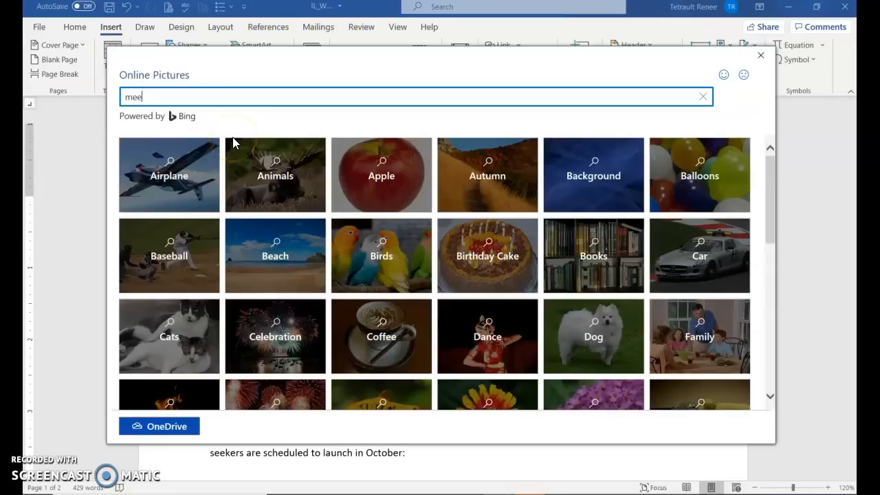
{"action": "key", "text": "Return"}
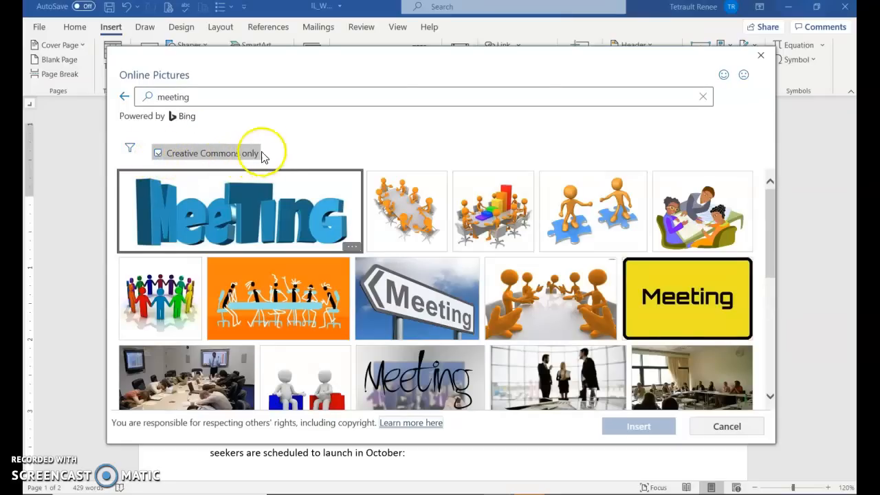
{"action": "left_click", "coordinate": [347, 95]}
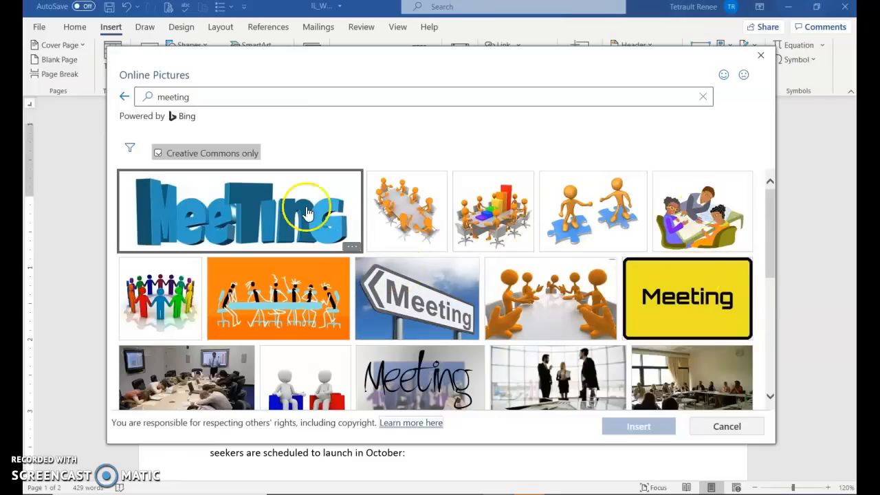
- Filter the online picture results by the Black & white color option
{"action": "left_click", "coordinate": [131, 149]}
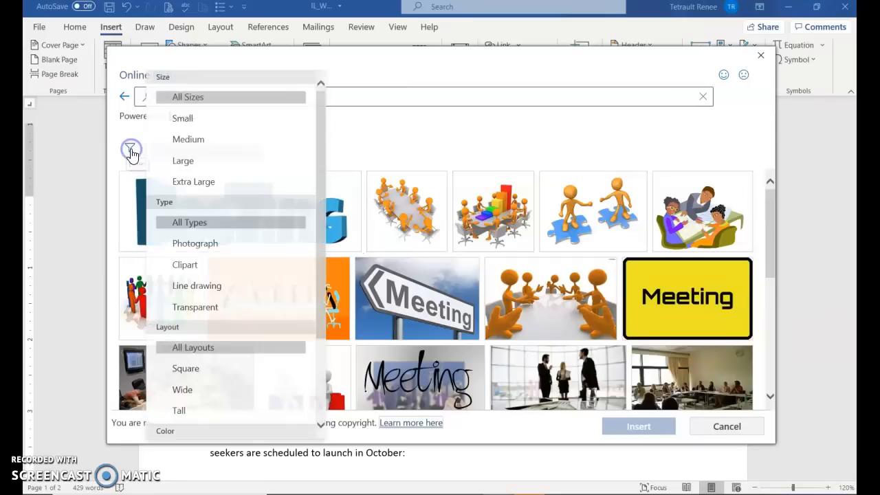
{"action": "scroll", "coordinate": [312, 167], "scroll_direction": "down", "scroll_amount": 3}
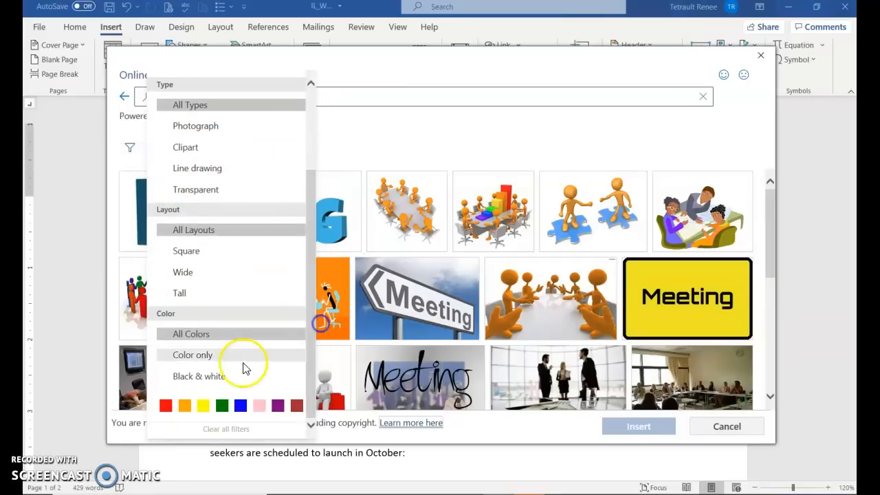
{"action": "left_click", "coordinate": [195, 382]}
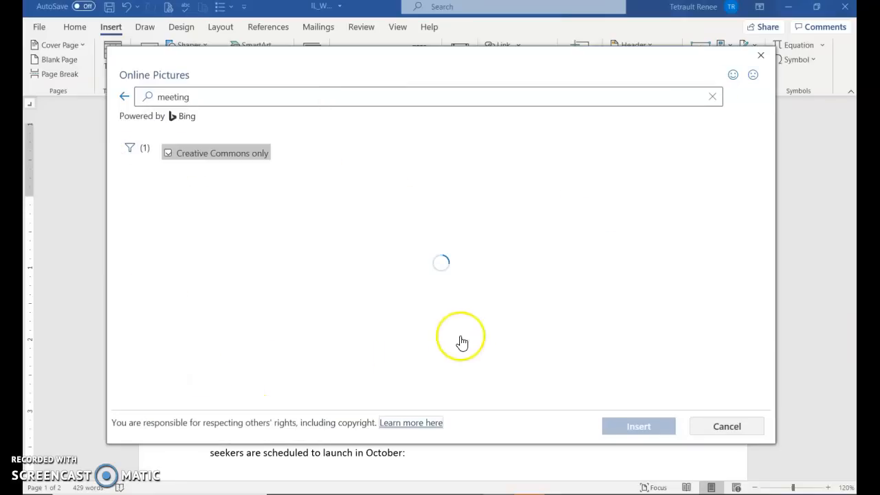
- Find the picture of three figures at a table under a thought cloud and insert it before the title
{"action": "left_click_drag", "start_coordinate": [774, 269], "coordinate": [780, 381]}
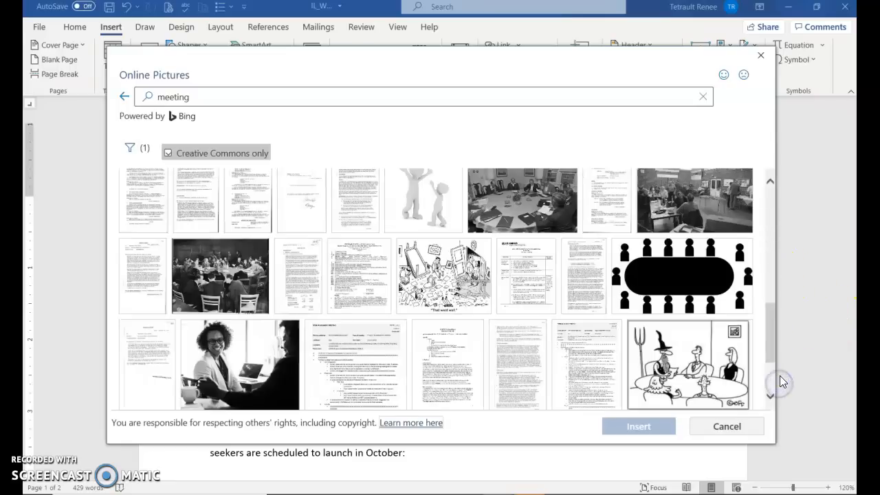
{"action": "left_click_drag", "start_coordinate": [772, 342], "coordinate": [769, 379]}
{"action": "left_click_drag", "start_coordinate": [772, 337], "coordinate": [767, 386]}
{"action": "scroll", "coordinate": [456, 294], "scroll_direction": "down", "scroll_amount": 3}
{"action": "scroll", "coordinate": [544, 326], "scroll_direction": "down", "scroll_amount": 5}
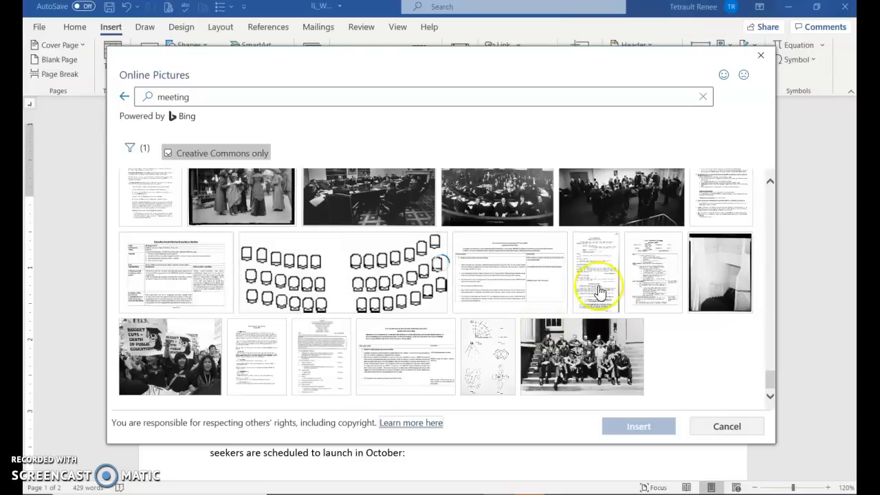
{"action": "scroll", "coordinate": [599, 290], "scroll_direction": "up", "scroll_amount": 8}
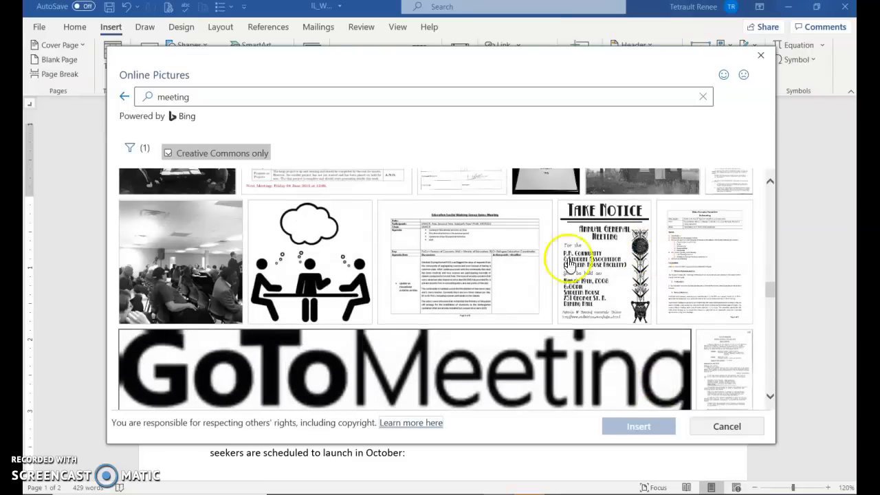
{"action": "left_click", "coordinate": [287, 262]}
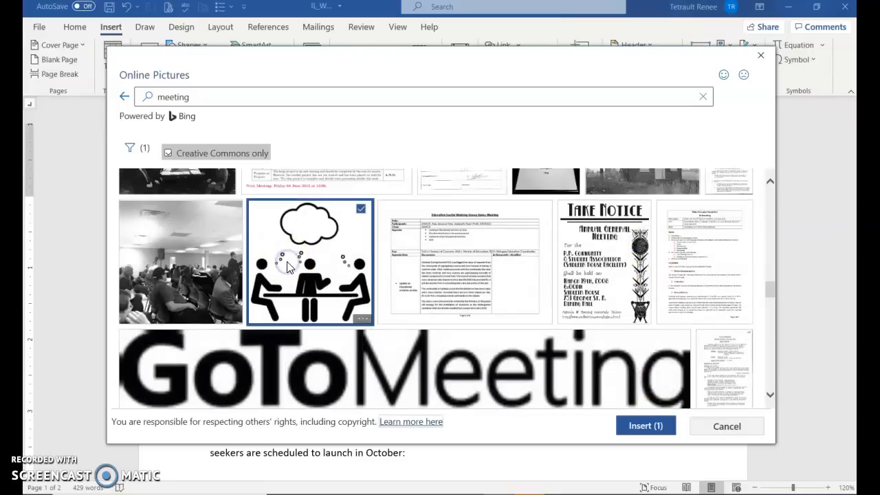
{"action": "left_click", "coordinate": [632, 434]}
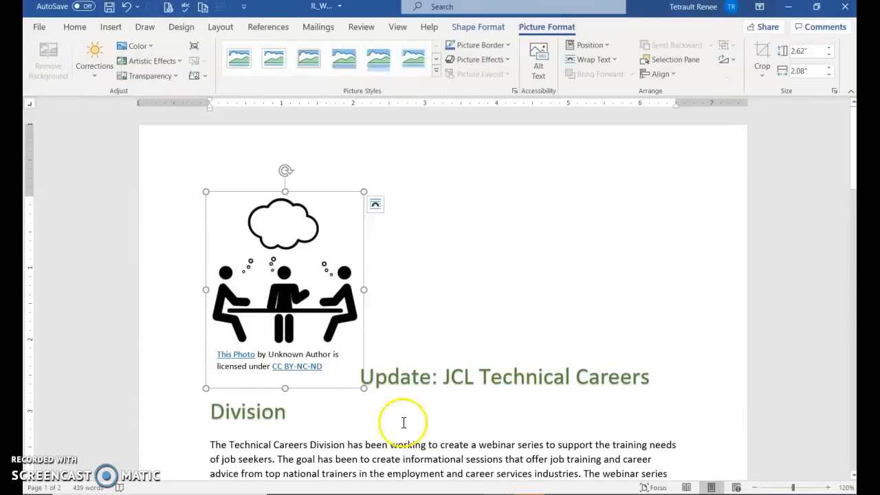
- Delete the photo attribution text box beneath the inserted meeting picture
{"action": "left_click", "coordinate": [292, 358]}
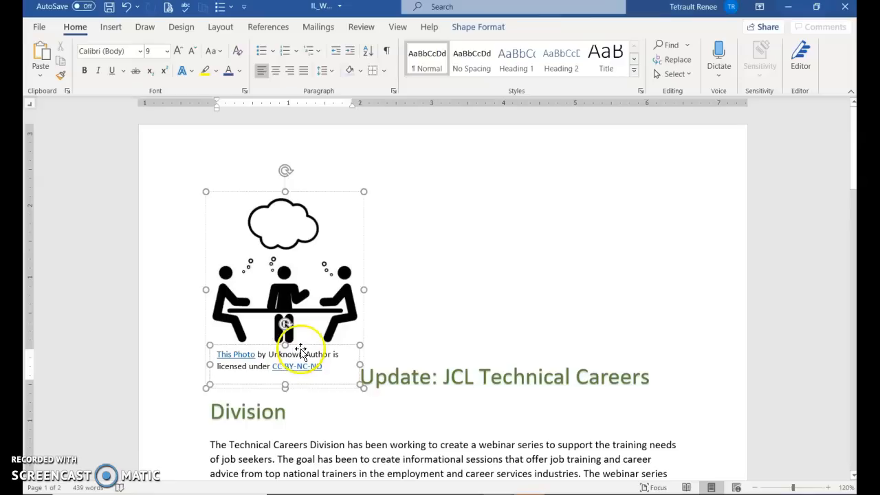
{"action": "left_click", "coordinate": [310, 345]}
{"action": "key", "text": "Delete"}
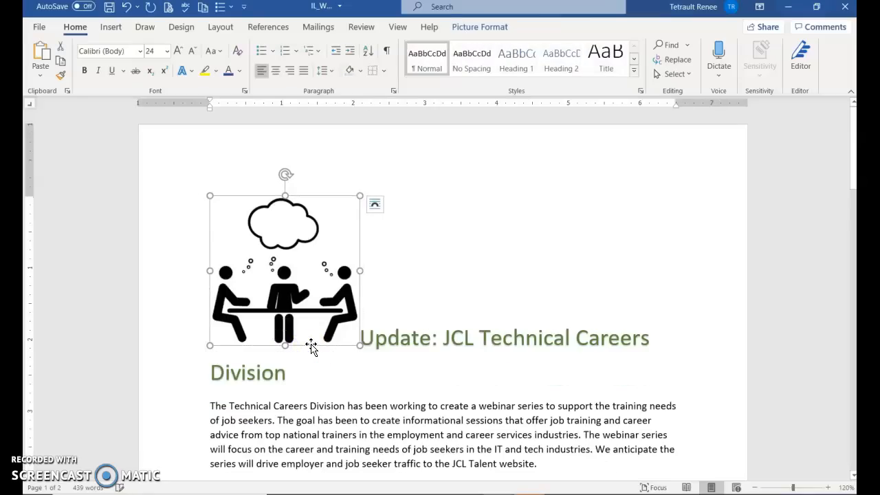
- Recolor the meeting picture with the dark blue variation from the Recolor options
{"action": "left_click", "coordinate": [342, 314]}
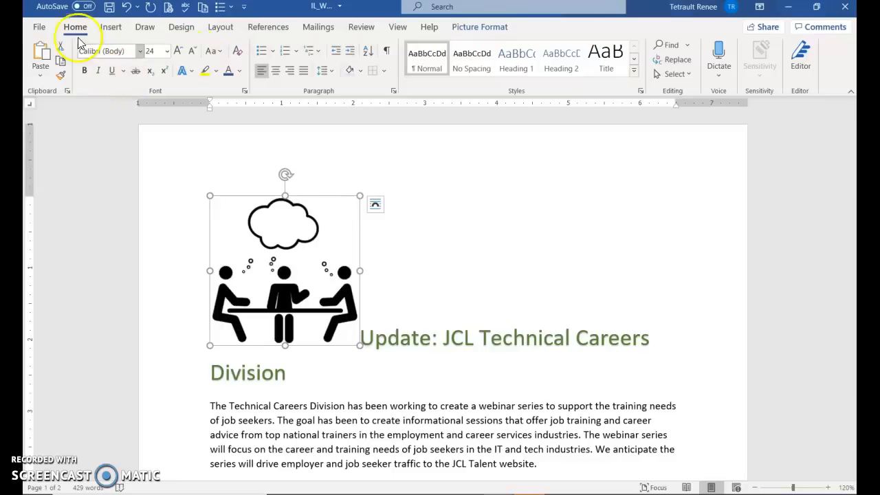
{"action": "left_click", "coordinate": [485, 29]}
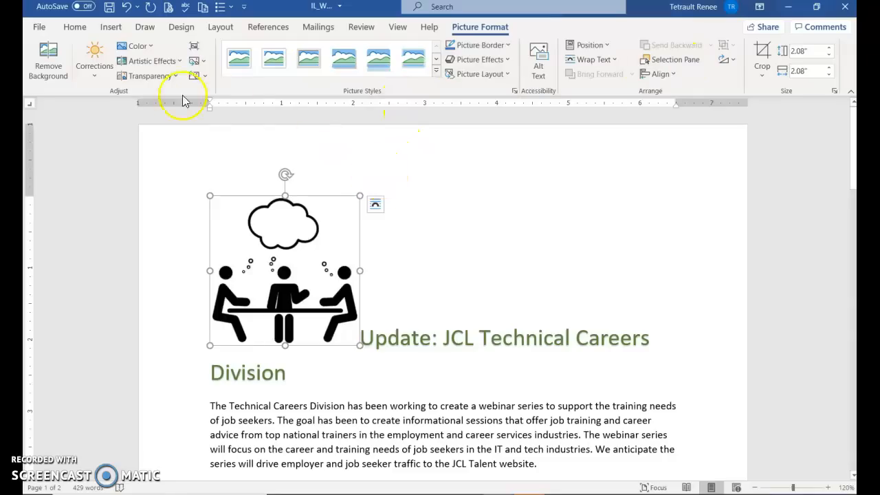
{"action": "left_click", "coordinate": [134, 47]}
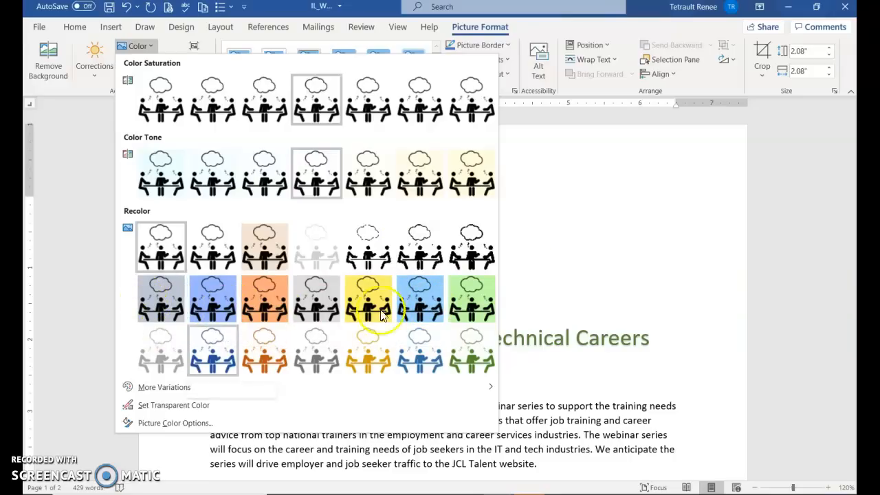
{"action": "left_click", "coordinate": [145, 46]}
{"action": "left_click", "coordinate": [145, 46]}
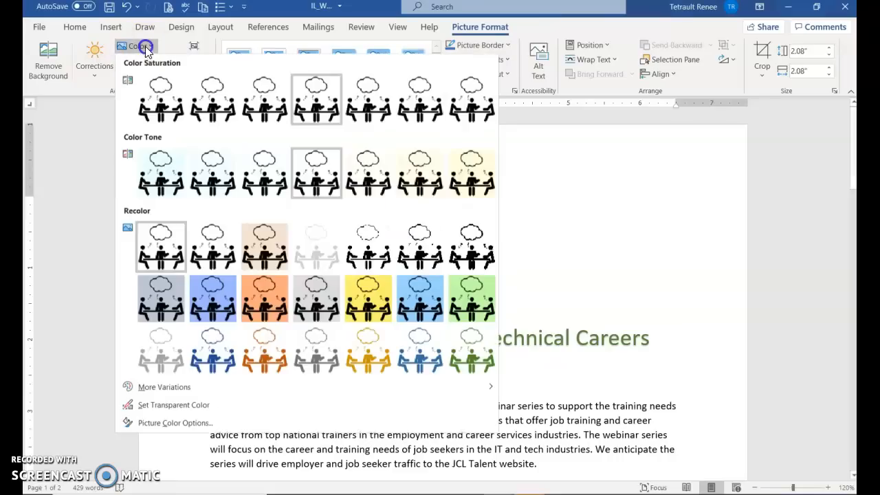
{"action": "left_click", "coordinate": [206, 352]}
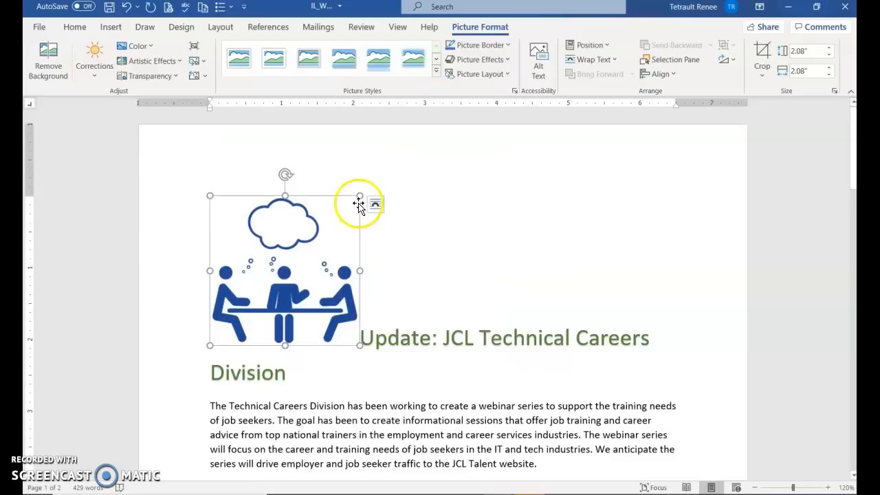
- Add a picture border in the Blue, Accent 1 theme color to the meeting picture and deselect it
{"action": "left_click", "coordinate": [468, 46]}
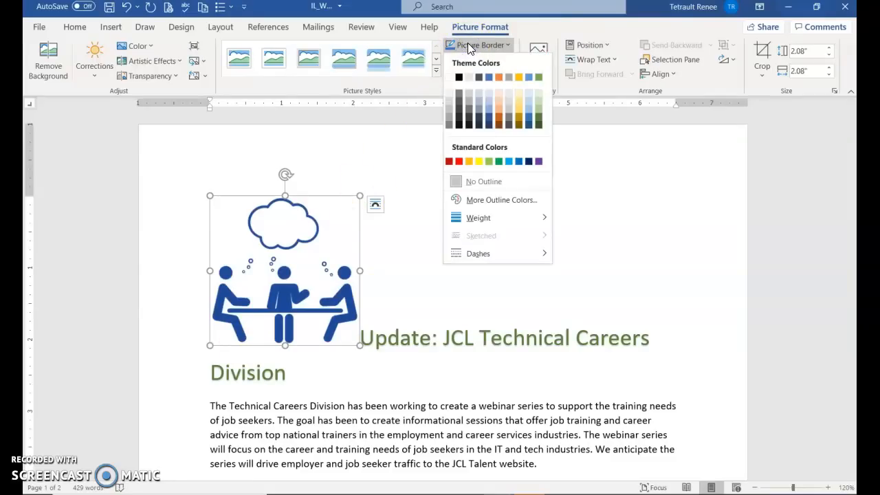
{"action": "left_click", "coordinate": [488, 80]}
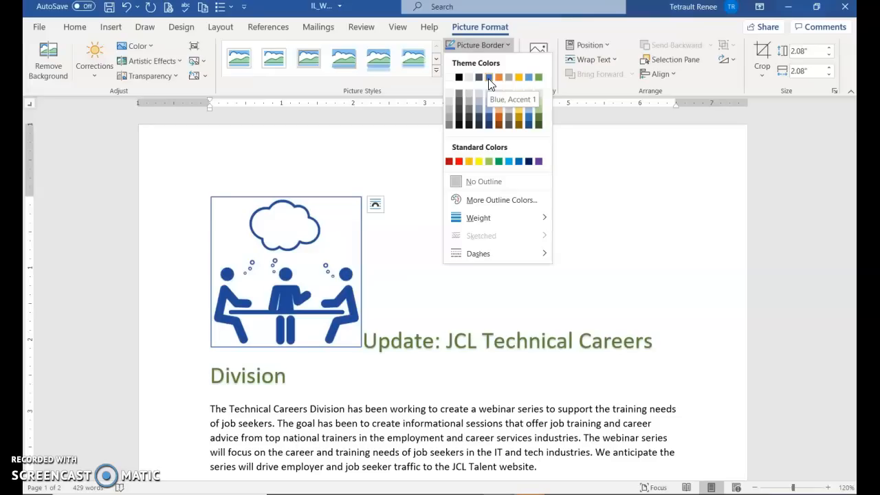
{"action": "left_click", "coordinate": [490, 80]}
{"action": "left_click", "coordinate": [396, 416]}
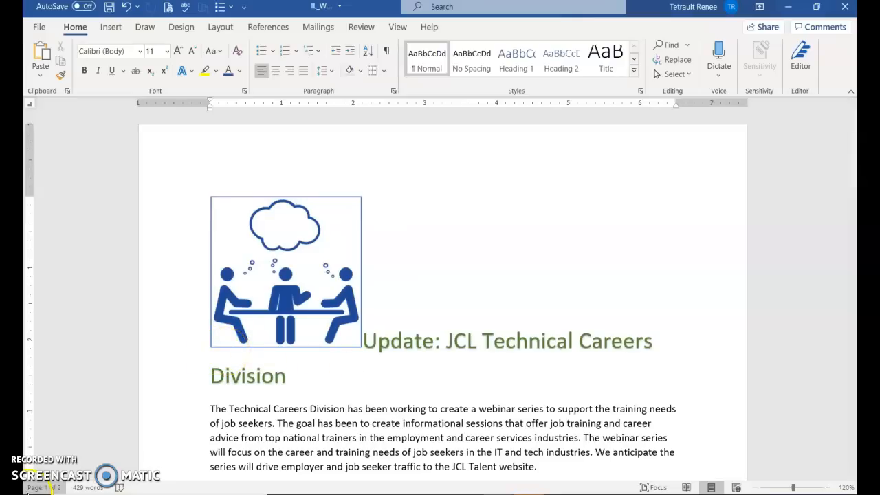
- Try to move the inline meeting picture within the title line, and undo the move
{"action": "left_click", "coordinate": [303, 227]}
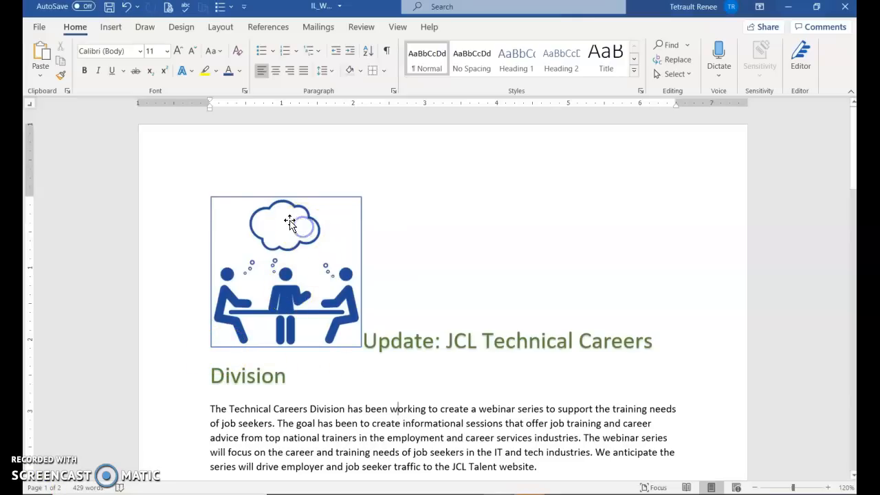
{"action": "left_click_drag", "start_coordinate": [367, 235], "coordinate": [324, 232]}
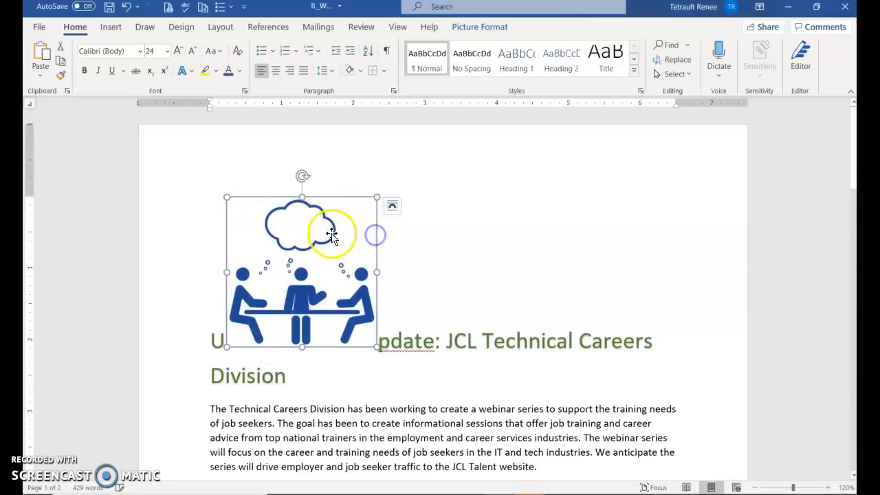
{"action": "left_click", "coordinate": [126, 7]}
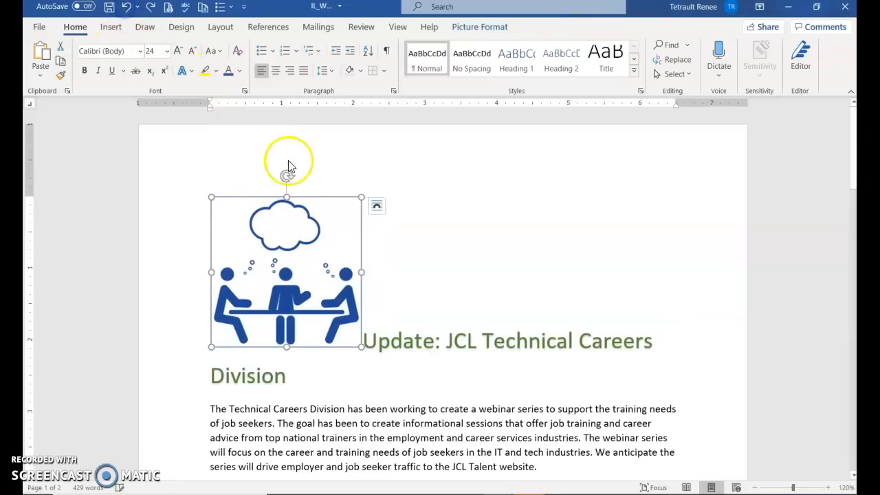
- Set the meeting picture's text wrapping to Square and move it below the title, at the left margin beside the first paragraph
{"action": "left_click", "coordinate": [376, 208]}
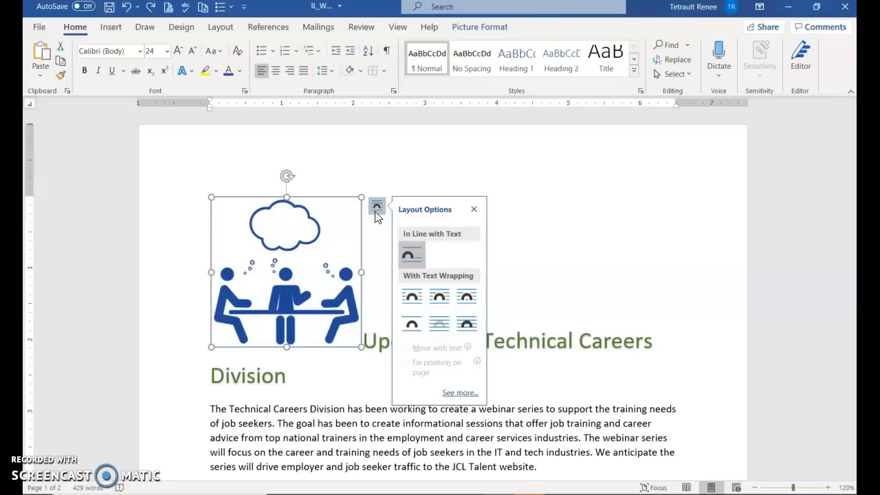
{"action": "left_click", "coordinate": [411, 300]}
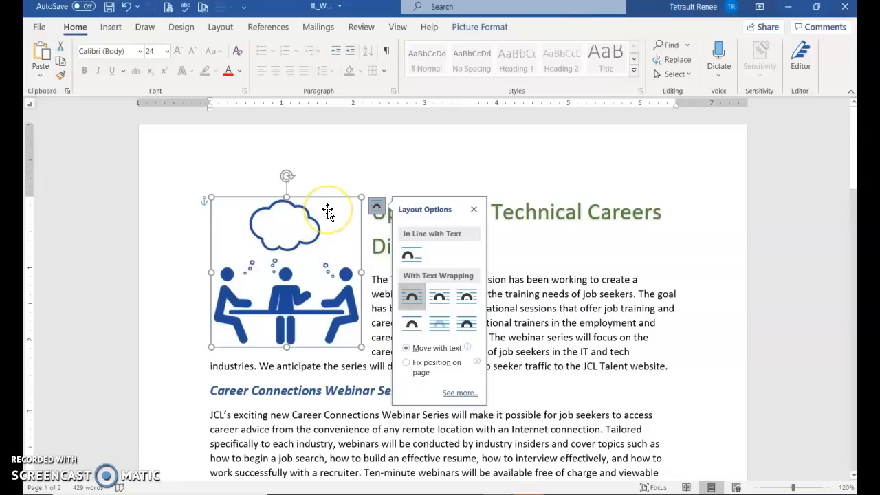
{"action": "left_click_drag", "start_coordinate": [327, 212], "coordinate": [422, 219]}
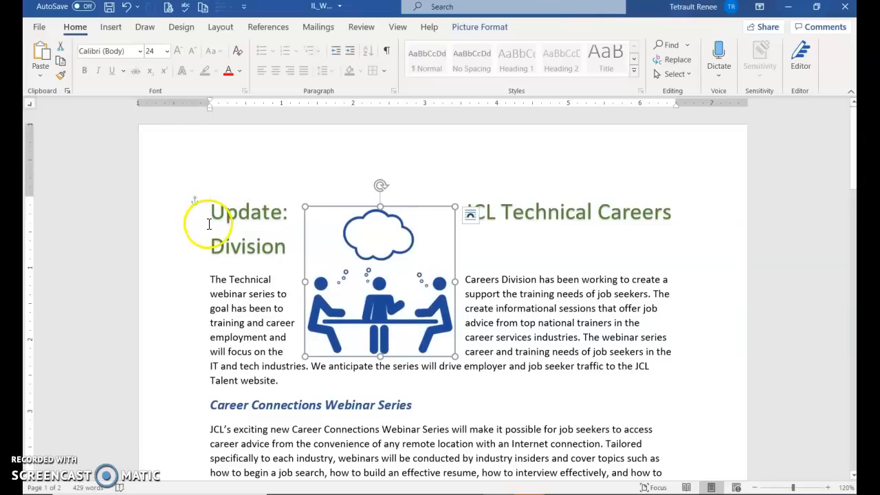
{"action": "left_click_drag", "start_coordinate": [329, 230], "coordinate": [248, 264]}
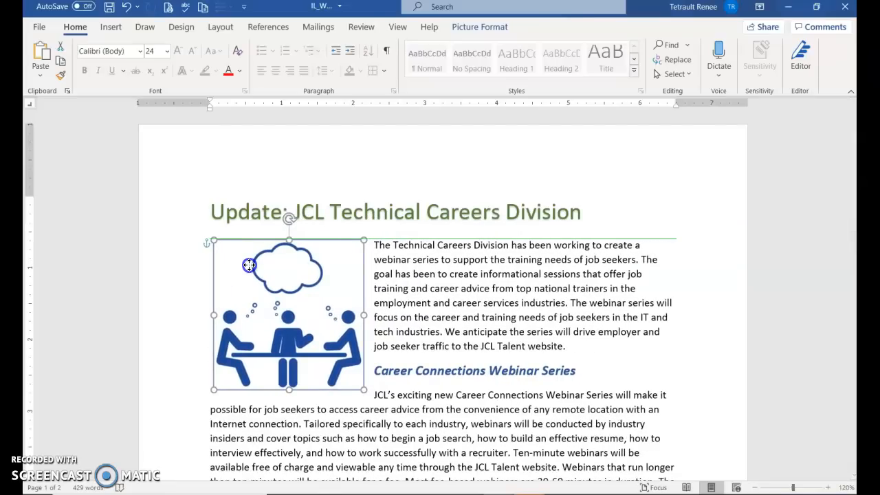
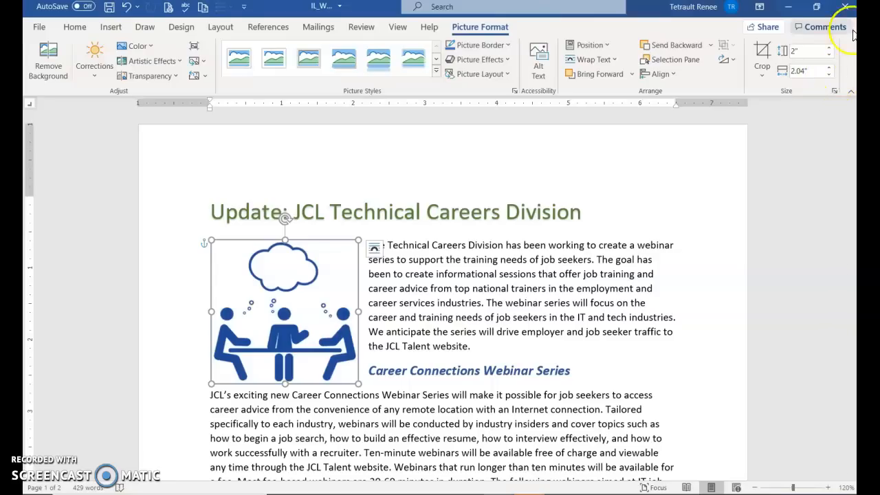
- Scale the meeting picture to 50% of its original height and width with the aspect ratio locked
{"action": "left_click", "coordinate": [834, 92]}
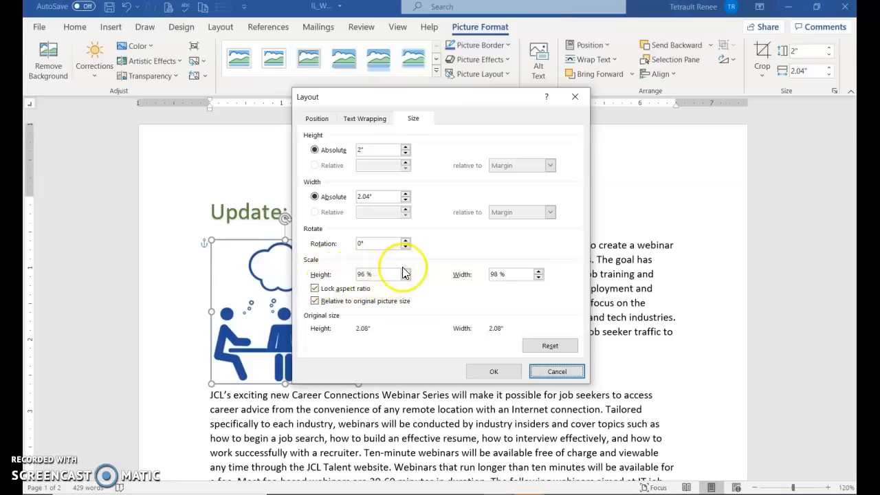
{"action": "left_click_drag", "start_coordinate": [367, 275], "coordinate": [355, 274]}
{"action": "type", "text": "50"}
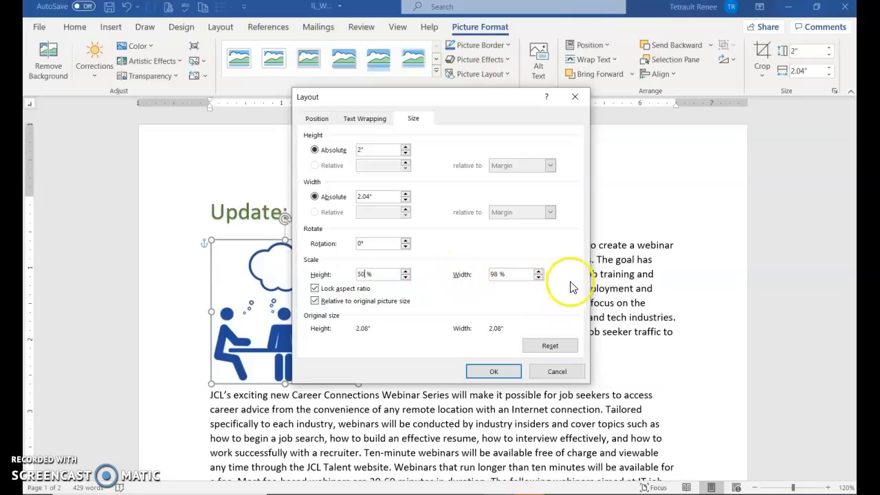
{"action": "left_click", "coordinate": [527, 294]}
{"action": "left_click", "coordinate": [519, 276]}
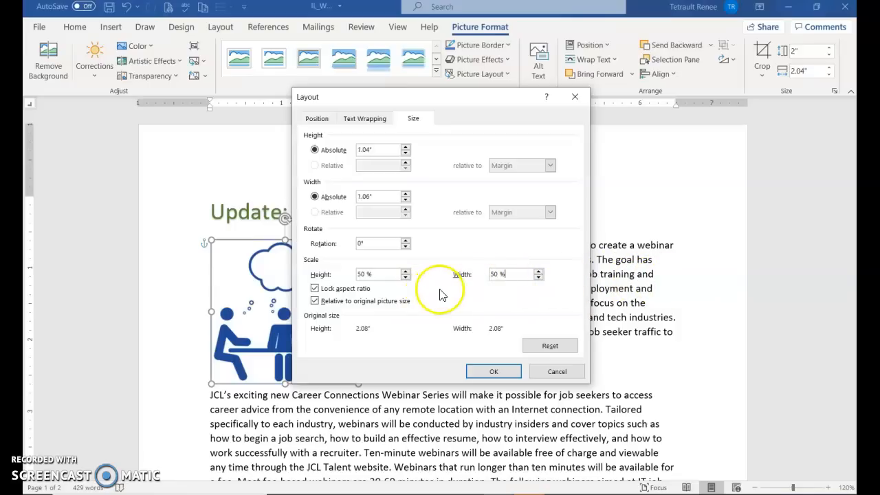
{"action": "left_click", "coordinate": [501, 374]}
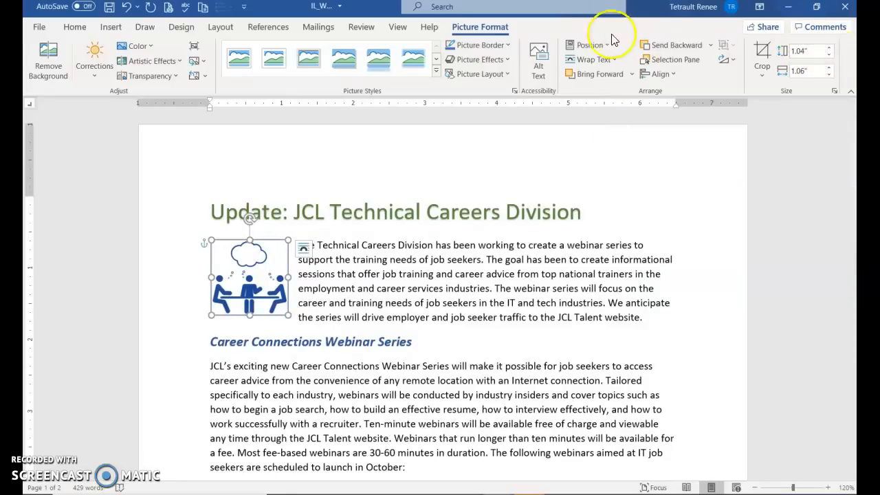
- Set the meeting picture's width to 1 inch and position it at the page's top right with square text wrapping
{"action": "left_click", "coordinate": [818, 71]}
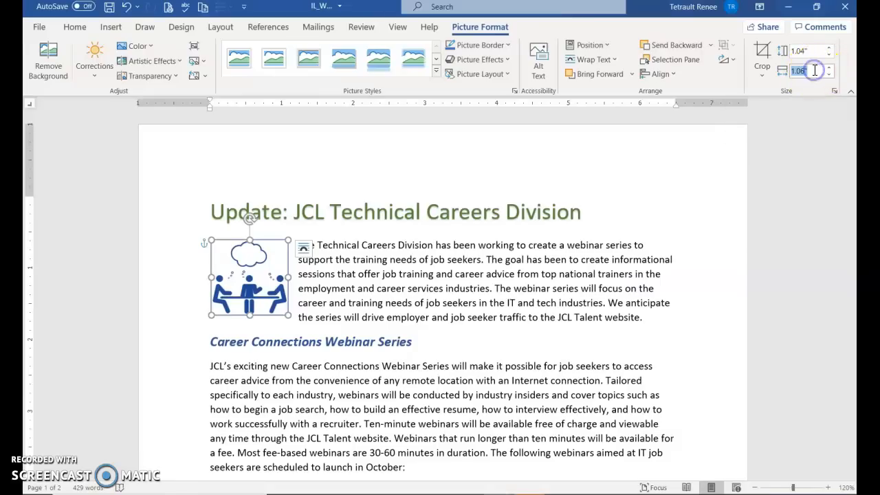
{"action": "type", "text": "1"}
{"action": "key", "text": "Return"}
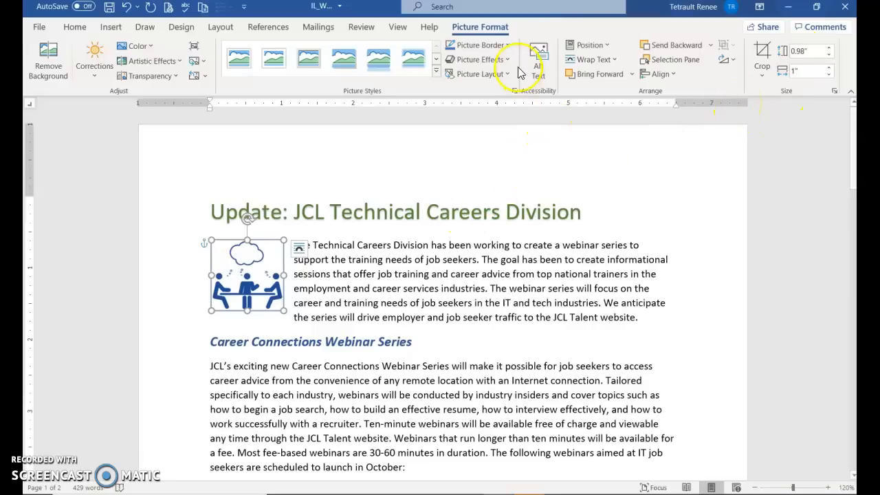
{"action": "left_click", "coordinate": [591, 48]}
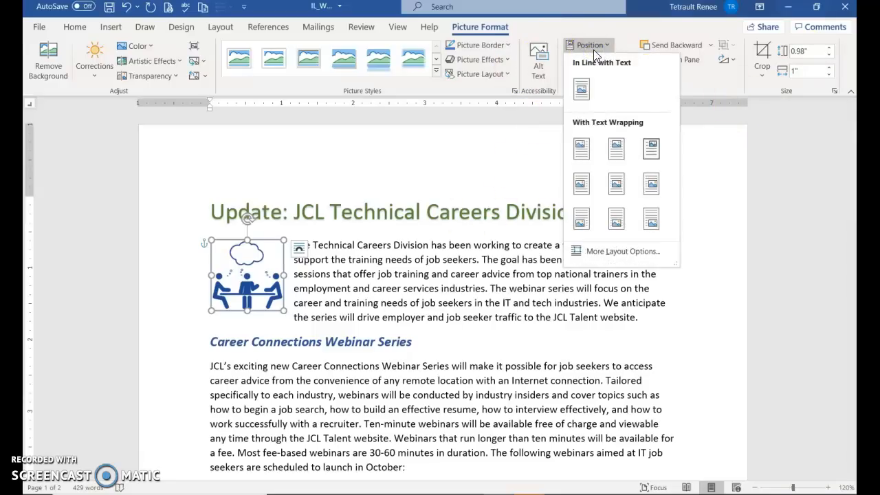
{"action": "left_click", "coordinate": [649, 155]}
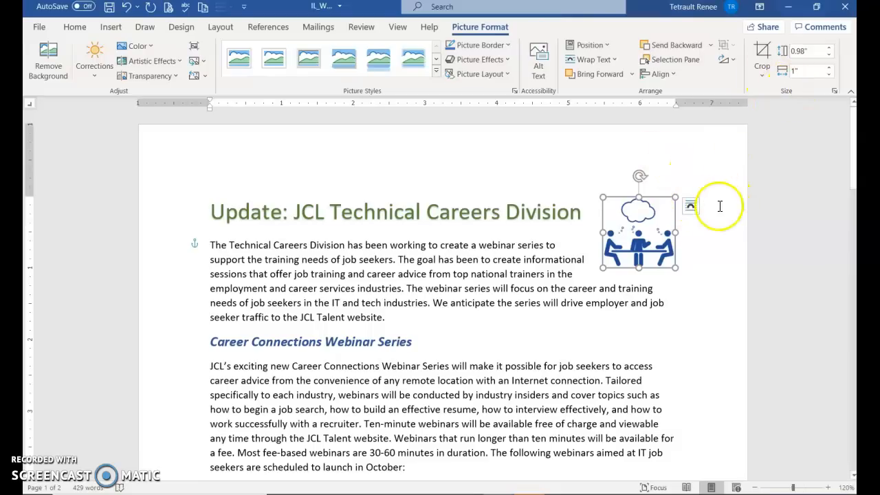
- Set the meeting picture's vertical position to an absolute 0.6 inches below the margin
{"action": "left_click", "coordinate": [609, 47]}
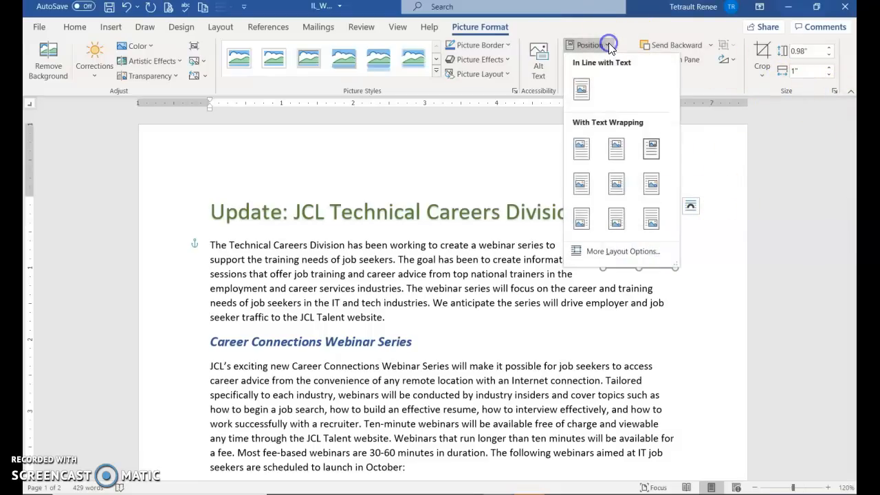
{"action": "left_click", "coordinate": [619, 253]}
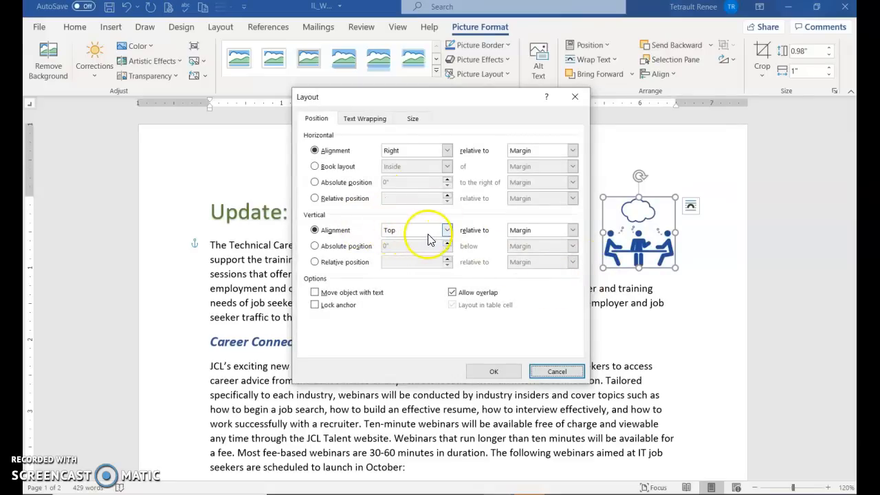
{"action": "left_click", "coordinate": [318, 245]}
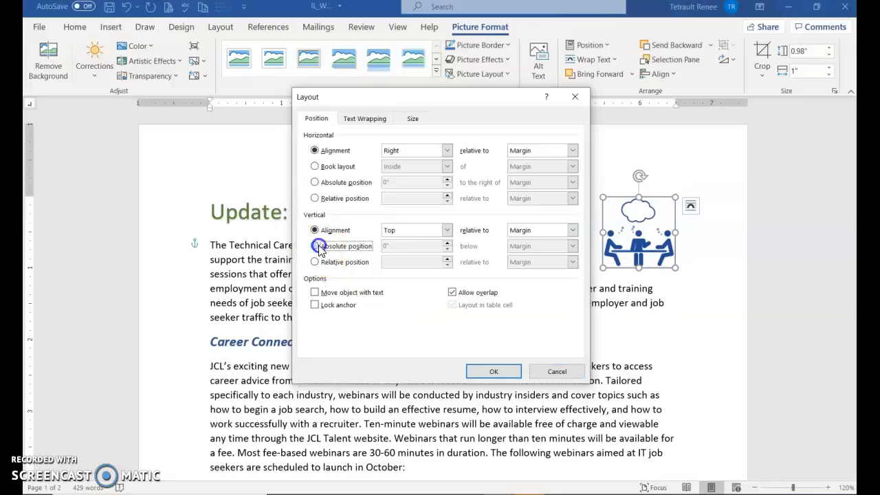
{"action": "left_click", "coordinate": [392, 247]}
{"action": "left_click", "coordinate": [447, 242]}
{"action": "left_click", "coordinate": [447, 243]}
{"action": "left_click", "coordinate": [447, 243]}
{"action": "left_click", "coordinate": [448, 244]}
{"action": "left_click", "coordinate": [447, 244]}
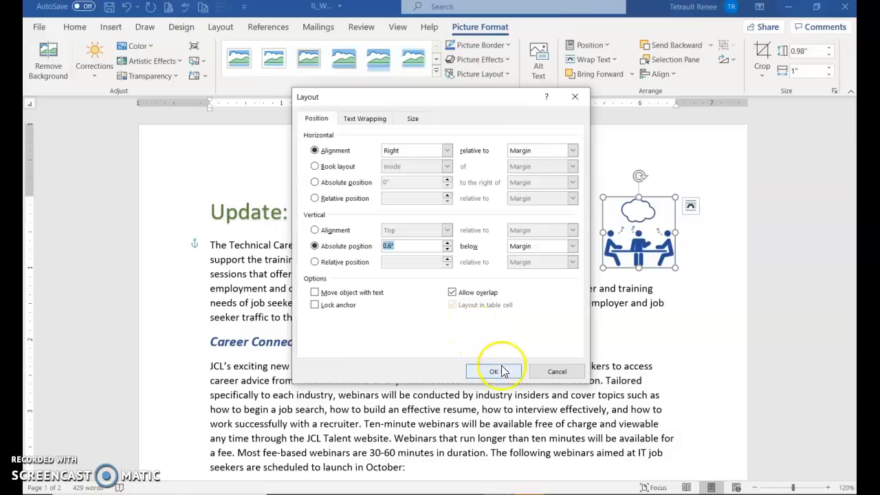
{"action": "left_click", "coordinate": [494, 372]}
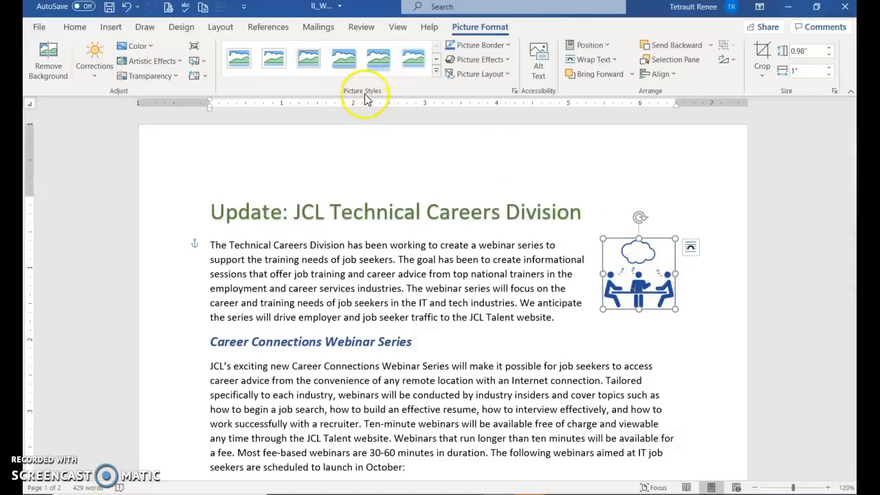
- Apply the Reflected Rounded Rectangle picture style to the meeting picture
{"action": "left_click", "coordinate": [436, 70]}
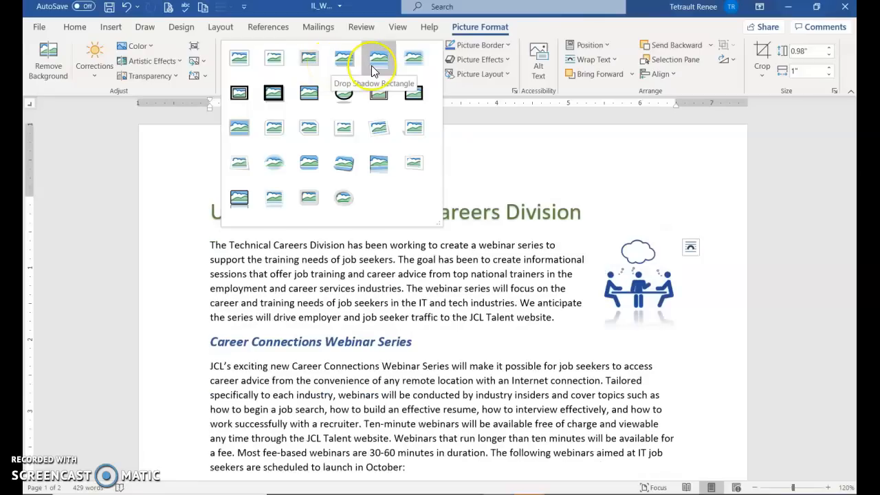
{"action": "left_click", "coordinate": [372, 66]}
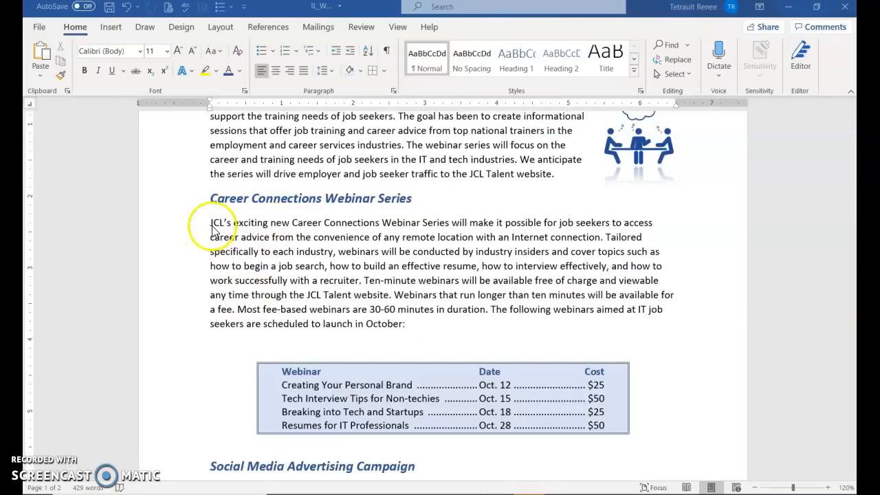
- Draw a cloud shape about 0.8 inches high and 2.43 inches wide over the start of the Career Connections Webinar Series paragraph
{"action": "left_click", "coordinate": [210, 227]}
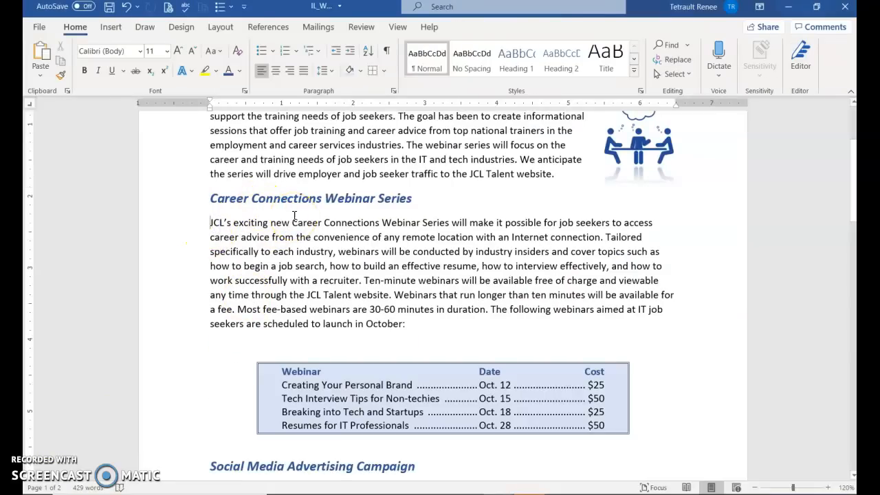
{"action": "left_click", "coordinate": [111, 26]}
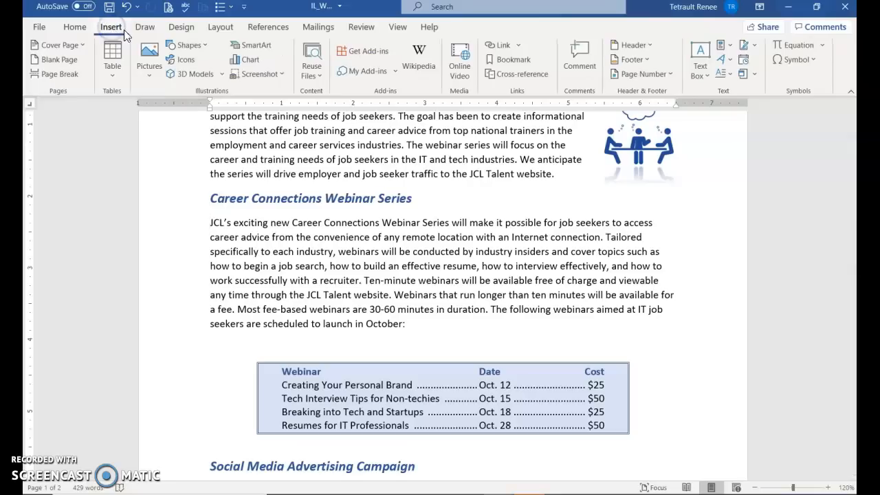
{"action": "left_click", "coordinate": [201, 45]}
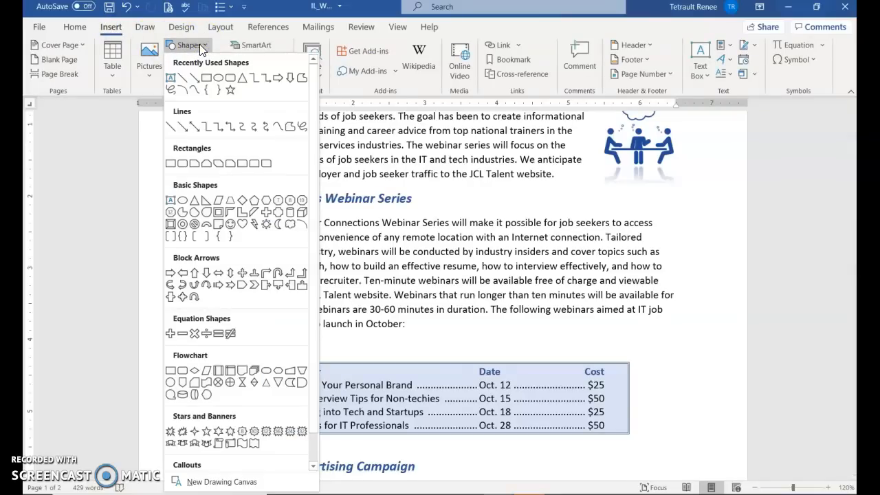
{"action": "left_click", "coordinate": [291, 227]}
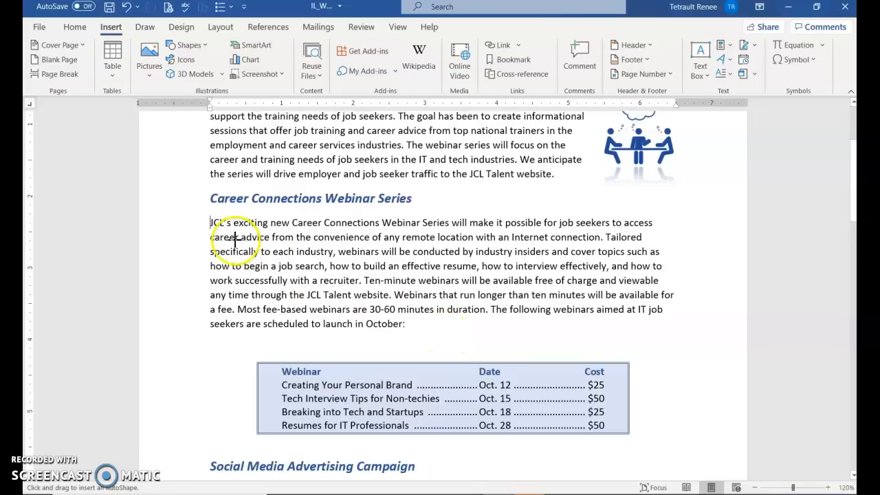
{"action": "mouse_move", "coordinate": [206, 218]}
{"action": "left_mouse_down"}
{"action": "mouse_move", "coordinate": [312, 261]}
{"action": "mouse_move", "coordinate": [385, 251]}
{"action": "mouse_move", "coordinate": [387, 277]}
{"action": "left_mouse_up"}
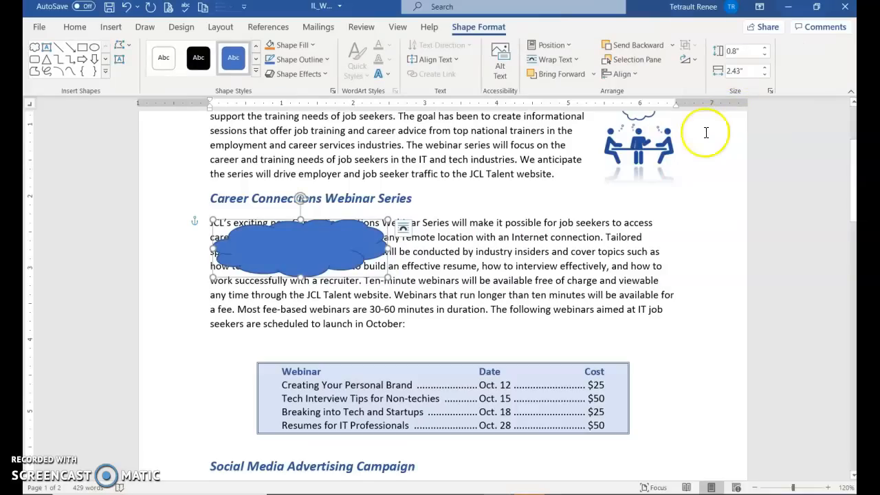
- Set the cloud shape's height to 1 inch and its width to 2 inches
{"action": "left_click", "coordinate": [765, 50]}
{"action": "left_click", "coordinate": [765, 50]}
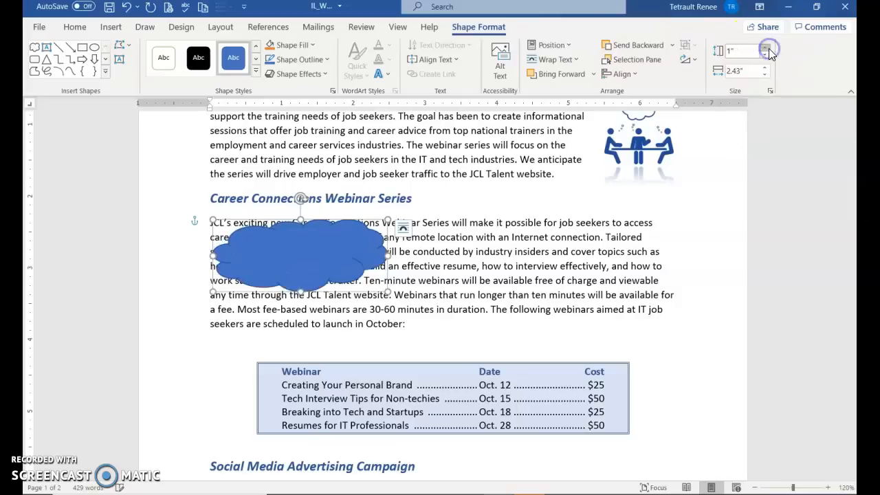
{"action": "left_click", "coordinate": [752, 70]}
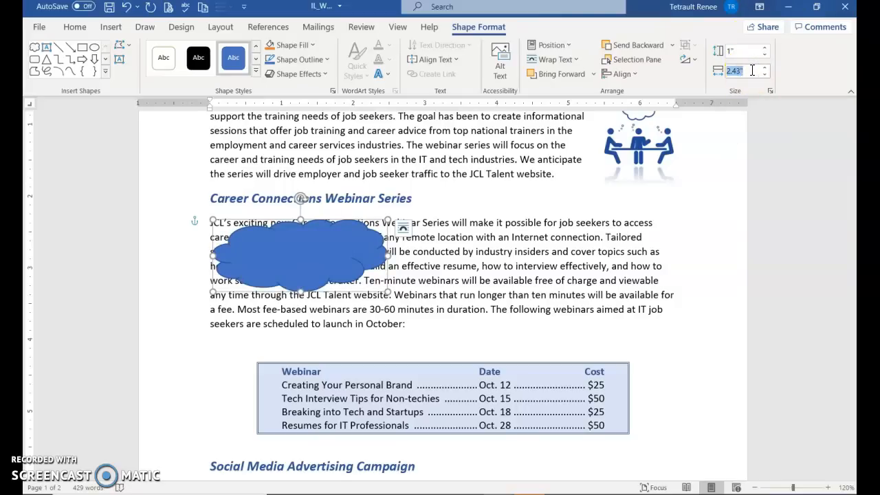
{"action": "key", "text": "Return"}
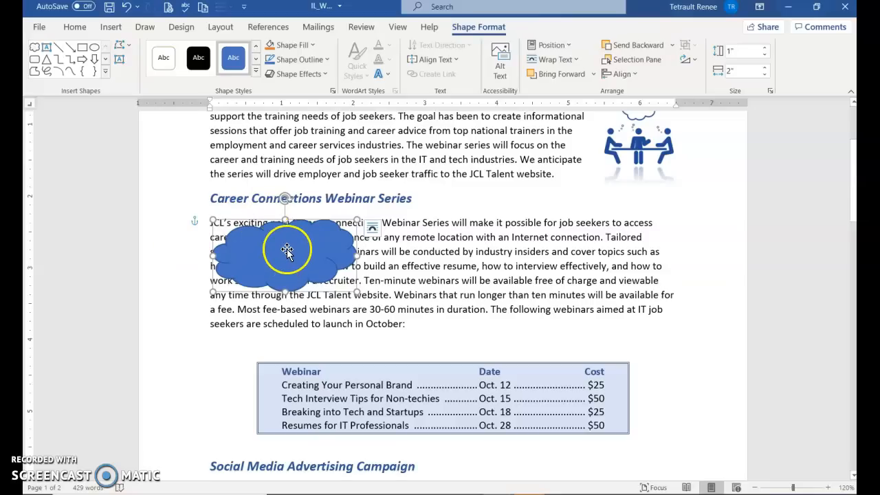
- Apply the solid green theme style from the second row to the cloud and add the first second-row preset shape effect
{"action": "left_click", "coordinate": [256, 72]}
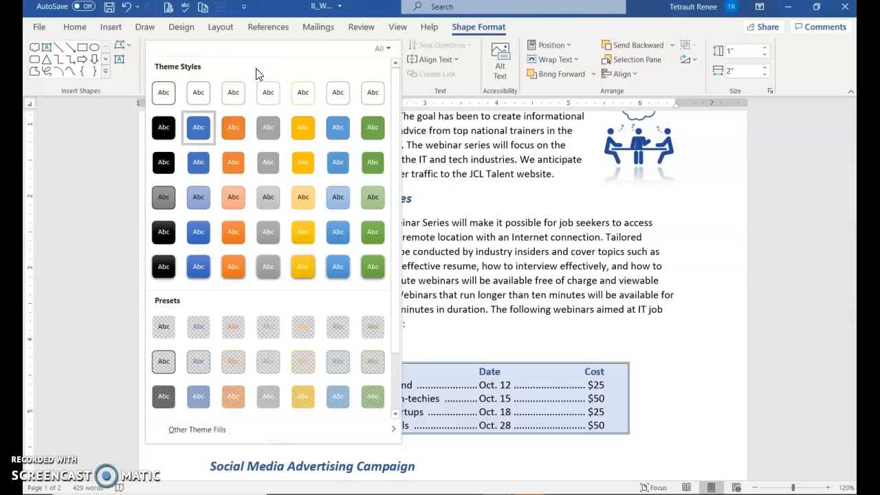
{"action": "left_click", "coordinate": [372, 139]}
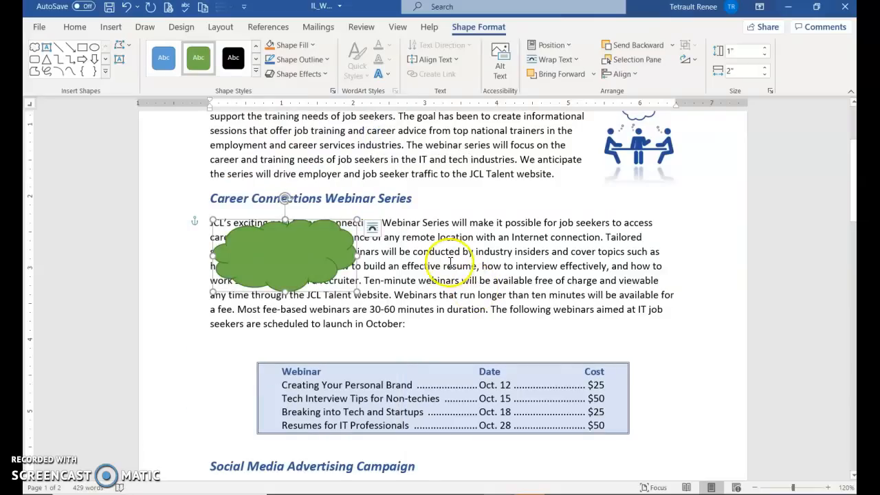
{"action": "left_click", "coordinate": [311, 75]}
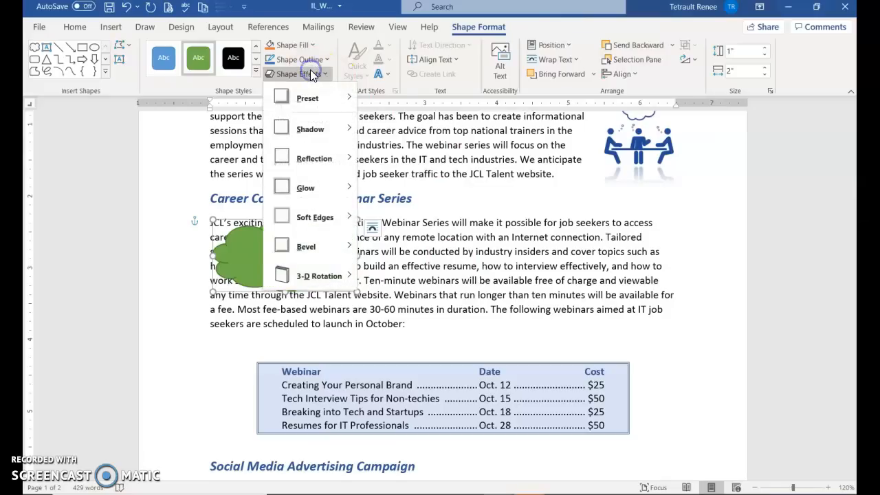
{"action": "mouse_move", "coordinate": [309, 98]}
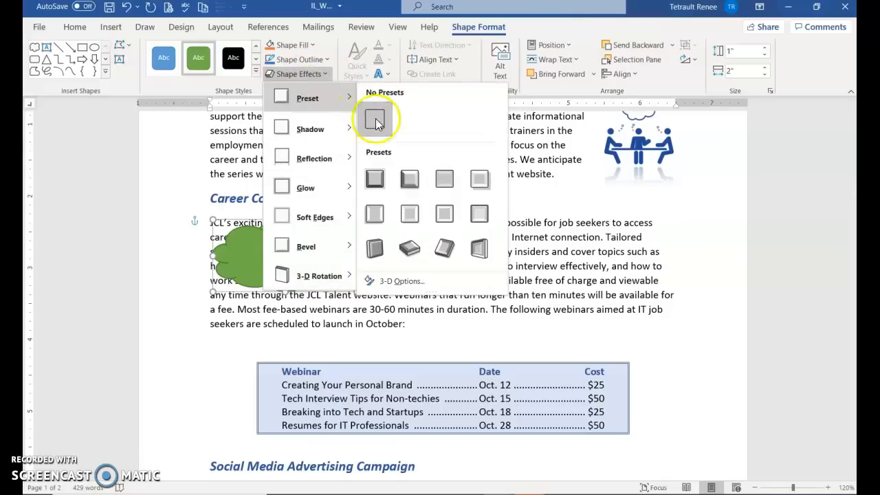
{"action": "left_click", "coordinate": [379, 212]}
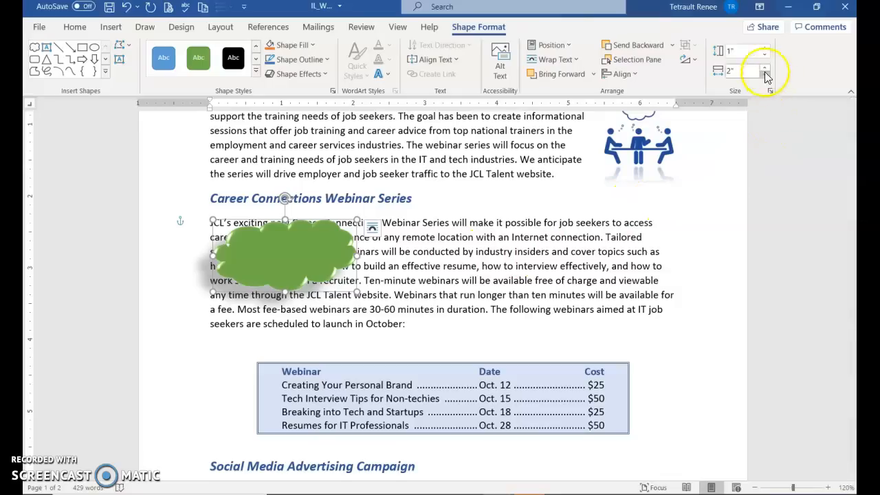
- Resize the cloud shape to 0.8 inches high and 1.2 inches wide
{"action": "left_click", "coordinate": [741, 52]}
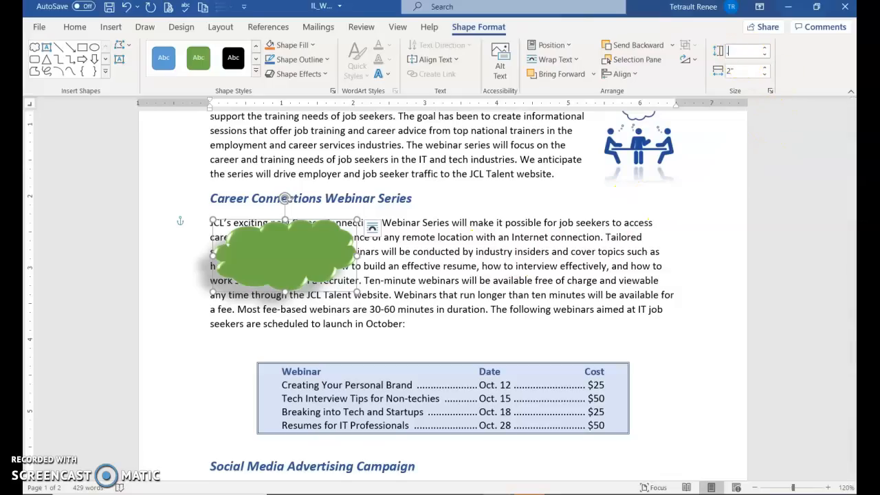
{"action": "key", "text": "Return"}
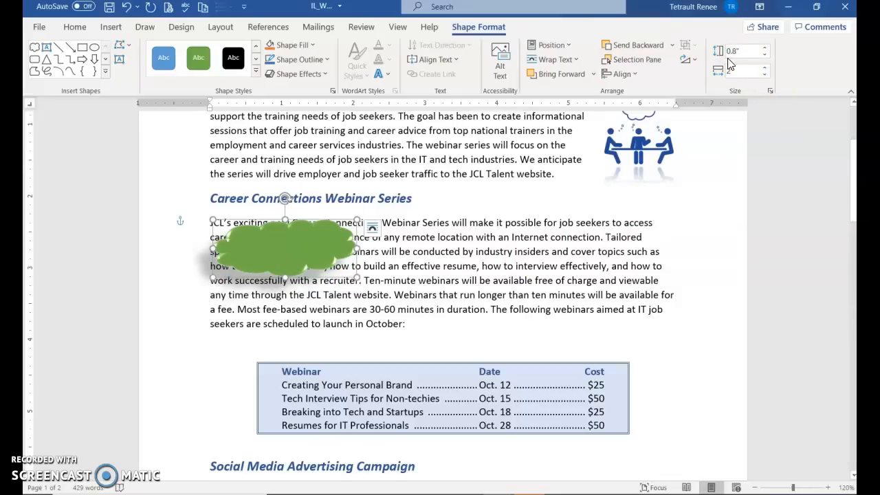
{"action": "left_click", "coordinate": [754, 69]}
{"action": "type", "text": "1."}
{"action": "key", "text": "Return"}
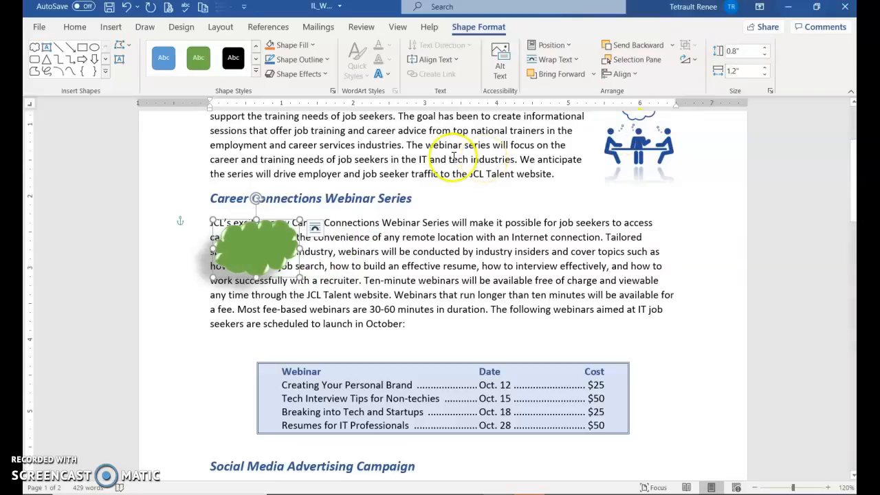
- Set the cloud shape's text wrapping to Tight so the paragraph flows around its outline
{"action": "left_click", "coordinate": [316, 232]}
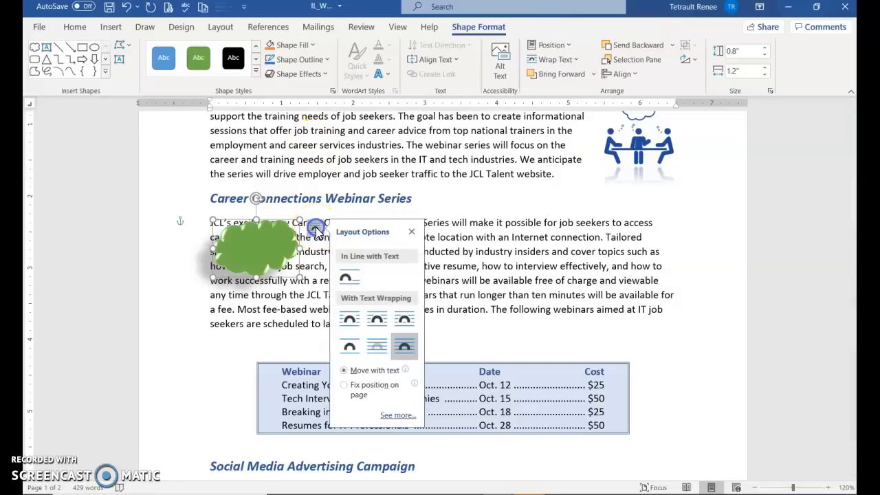
{"action": "left_click", "coordinate": [376, 322]}
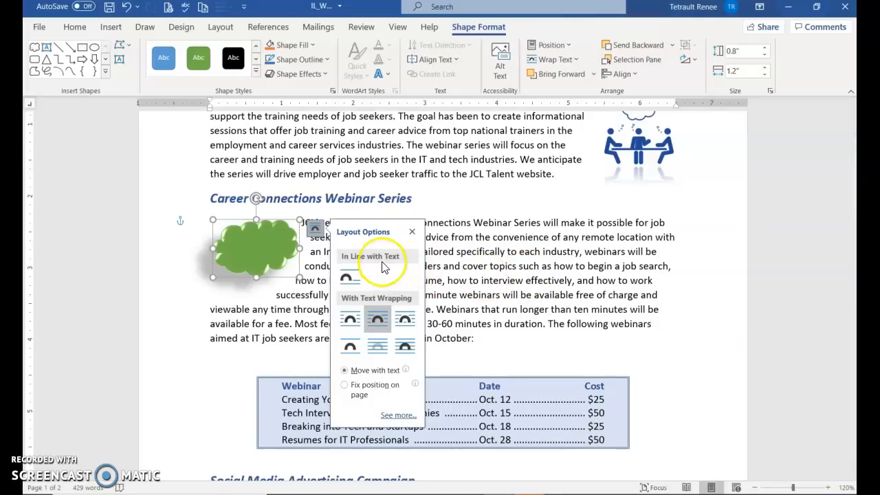
{"action": "left_click", "coordinate": [412, 231]}
- Add the text "Great idea!" inside the green cloud shape and deselect it
{"action": "right_click", "coordinate": [251, 250]}
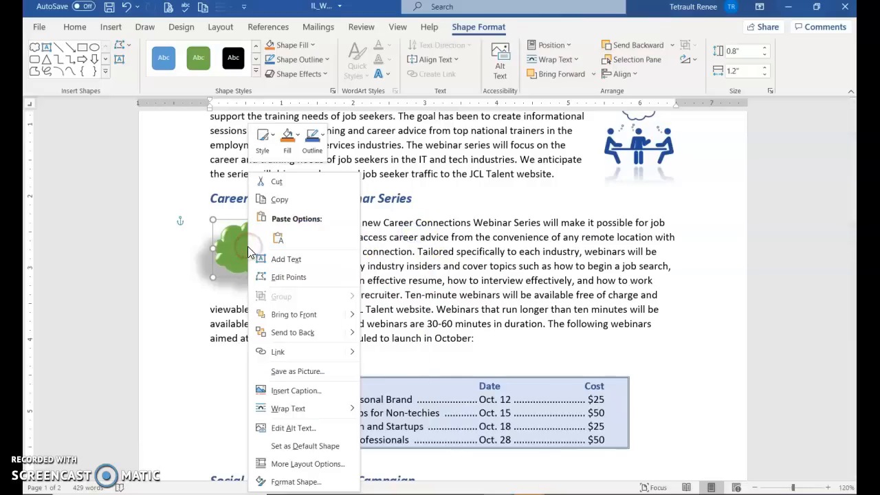
{"action": "left_click", "coordinate": [282, 262]}
{"action": "left_click", "coordinate": [282, 262]}
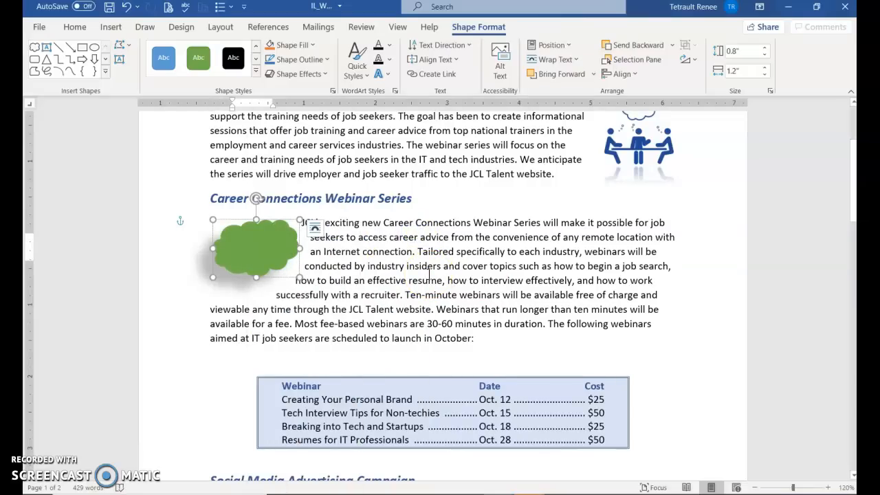
{"action": "type", "text": "Great idea!"}
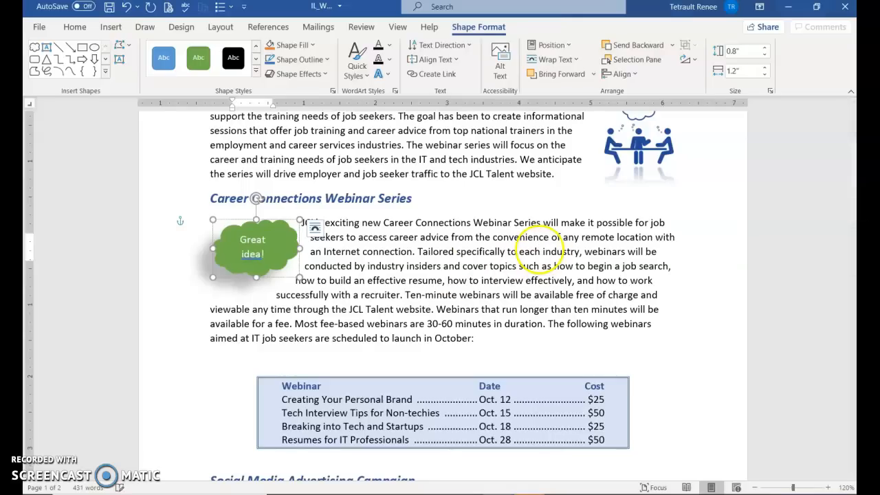
{"action": "left_click", "coordinate": [520, 252]}
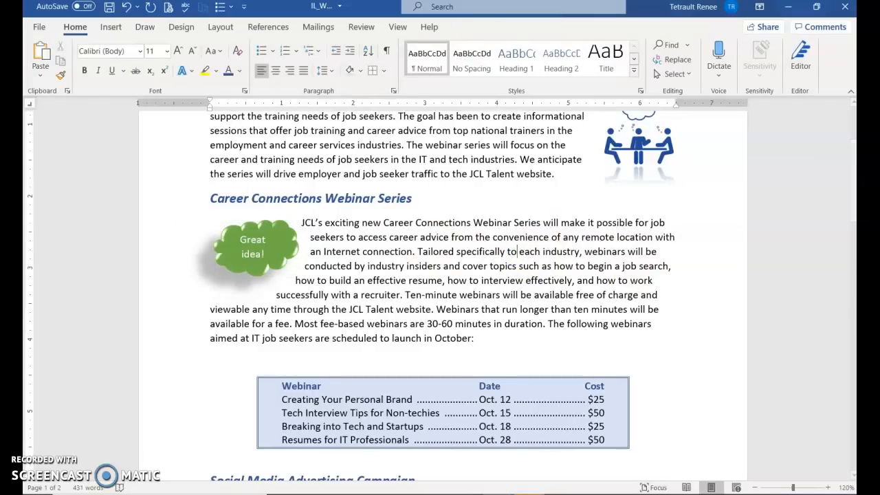
- Draw a rectangle about 0.71 inches high and 1.98 inches wide over the right end of the Social Media Advertising Campaign paragraph
{"action": "scroll", "coordinate": [429, 278], "scroll_direction": "down", "scroll_amount": 3}
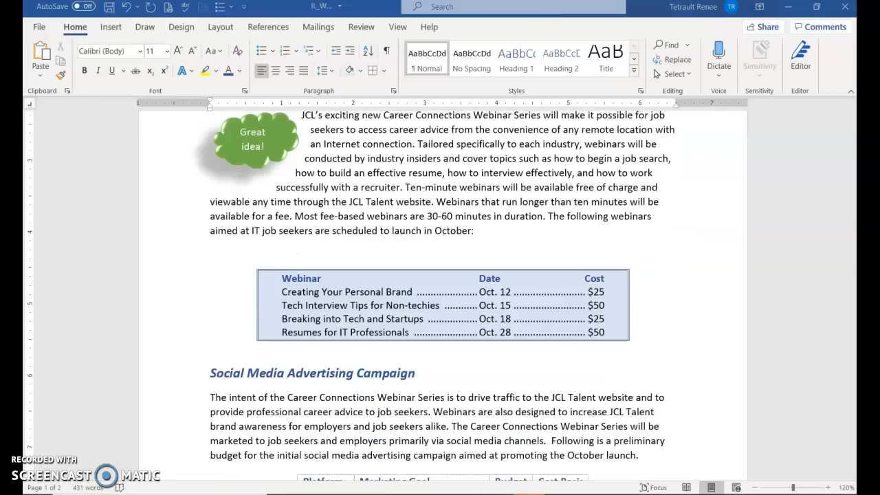
{"action": "left_click", "coordinate": [207, 398]}
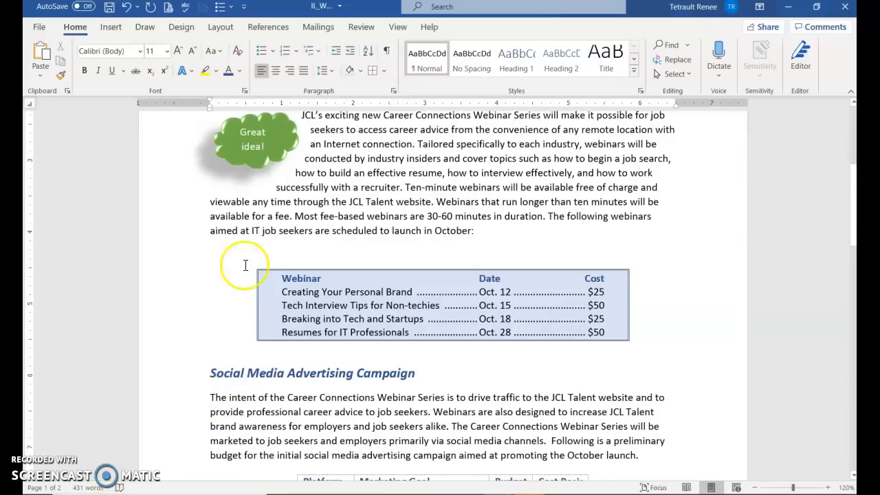
{"action": "left_click", "coordinate": [111, 26]}
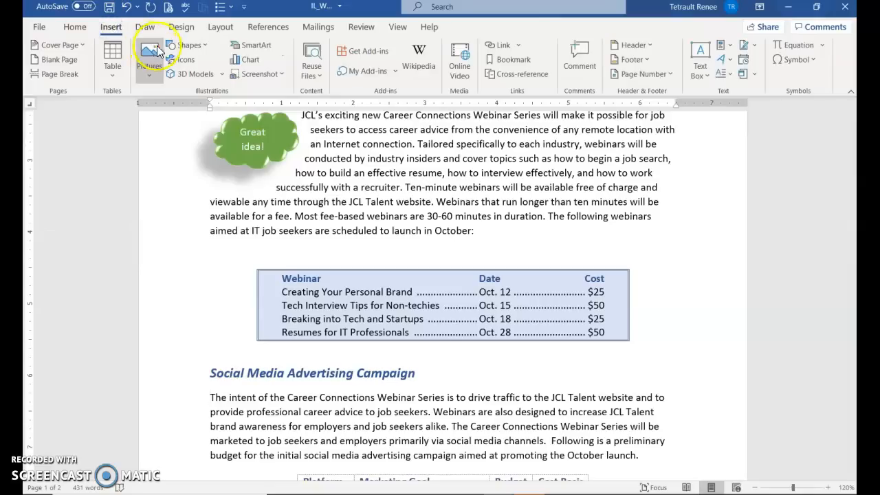
{"action": "left_click", "coordinate": [179, 48]}
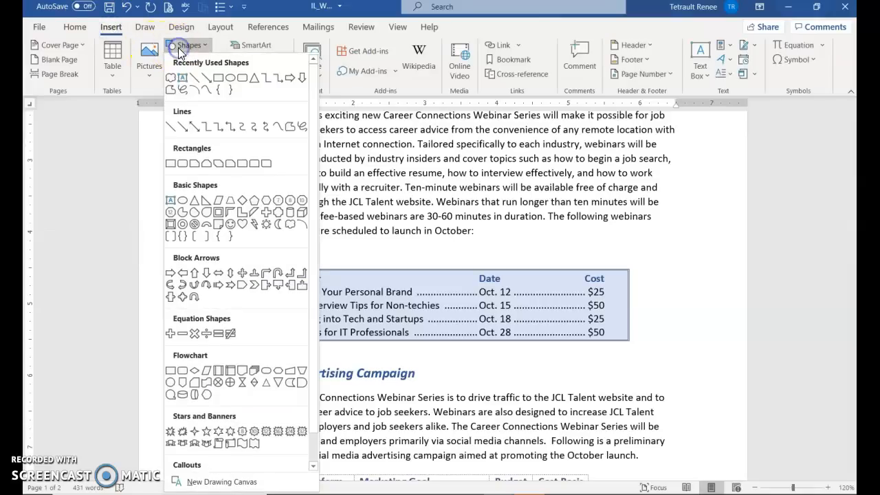
{"action": "left_click", "coordinate": [218, 84]}
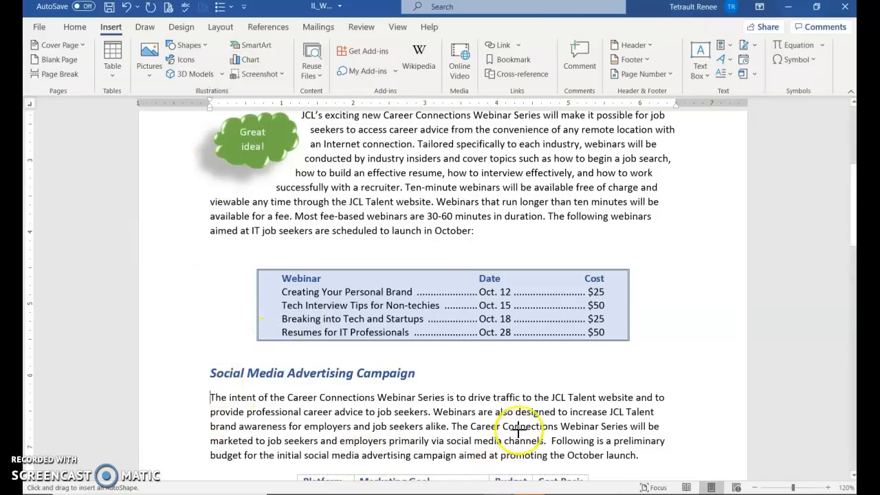
{"action": "mouse_move", "coordinate": [528, 398]}
{"action": "left_mouse_down"}
{"action": "mouse_move", "coordinate": [677, 453]}
{"action": "mouse_move", "coordinate": [670, 449]}
{"action": "left_mouse_up"}
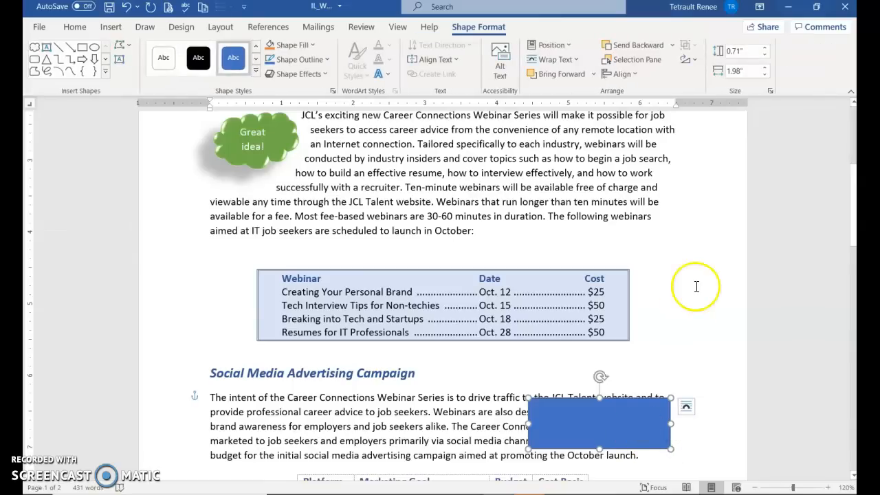
- Resize the rectangle to 0.6 inches high and 1.2 inches wide
{"action": "left_click", "coordinate": [756, 57]}
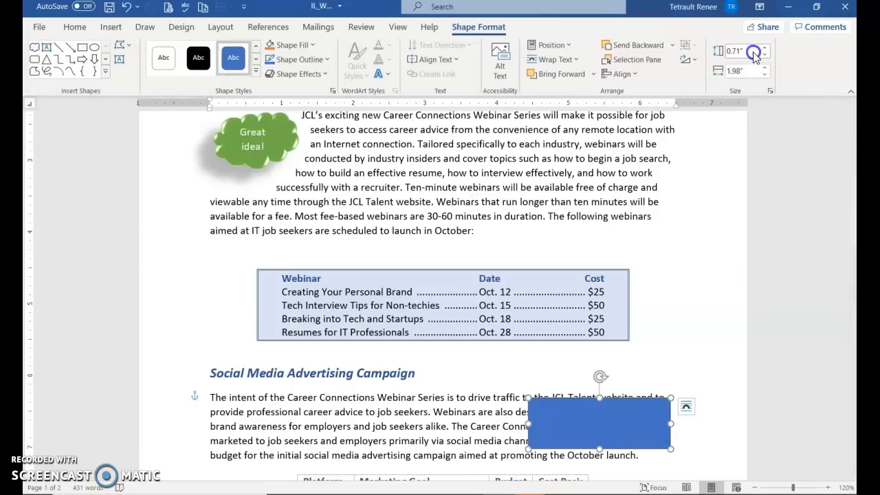
{"action": "type", "text": "0.6"}
{"action": "key", "text": "Return"}
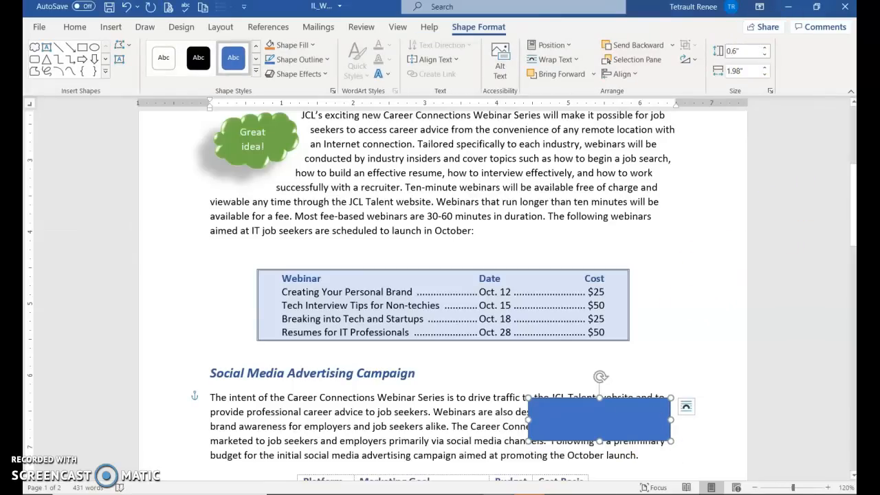
{"action": "left_click", "coordinate": [756, 71]}
{"action": "type", "text": "1.2"}
{"action": "key", "text": "Return"}
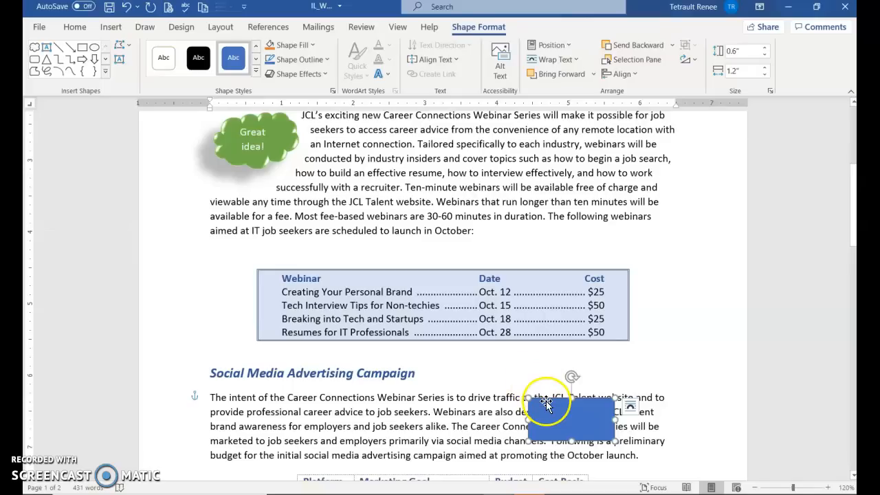
- Move the rectangle to the right margin, aligned with the top of the Social Media Advertising Campaign paragraph
{"action": "left_click_drag", "start_coordinate": [545, 402], "coordinate": [604, 400]}
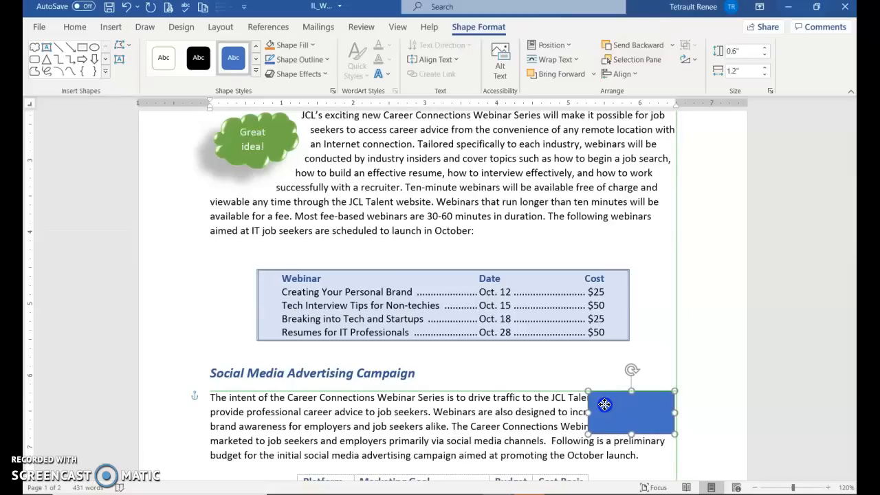
{"action": "left_click", "coordinate": [599, 403]}
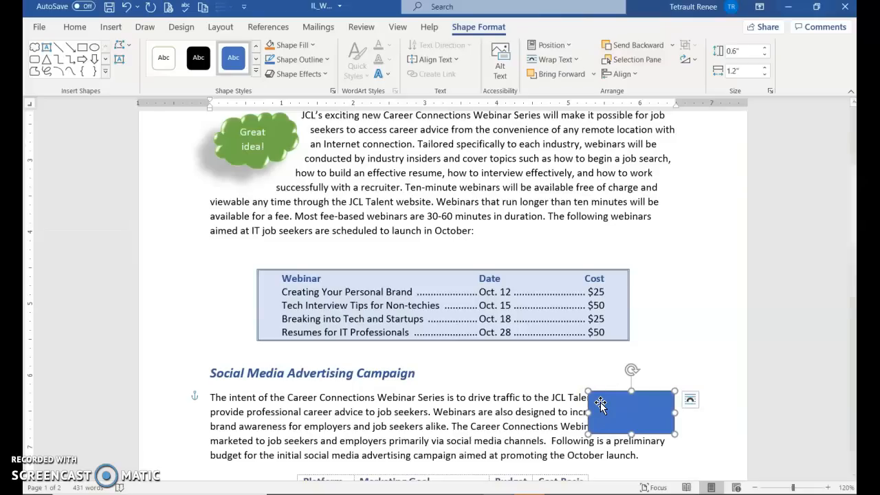
{"action": "left_click", "coordinate": [586, 402]}
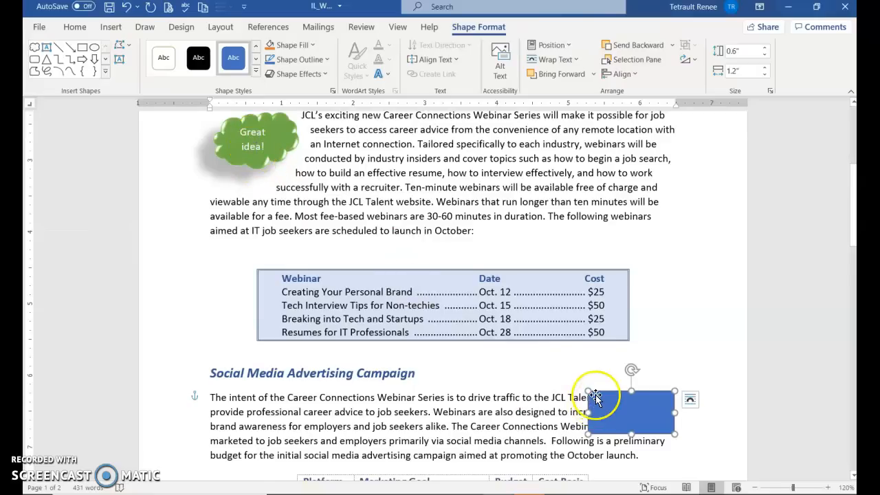
- Copy the green cloud shape's formatting onto the blue rectangle with Format Painter
{"action": "left_click", "coordinate": [265, 156]}
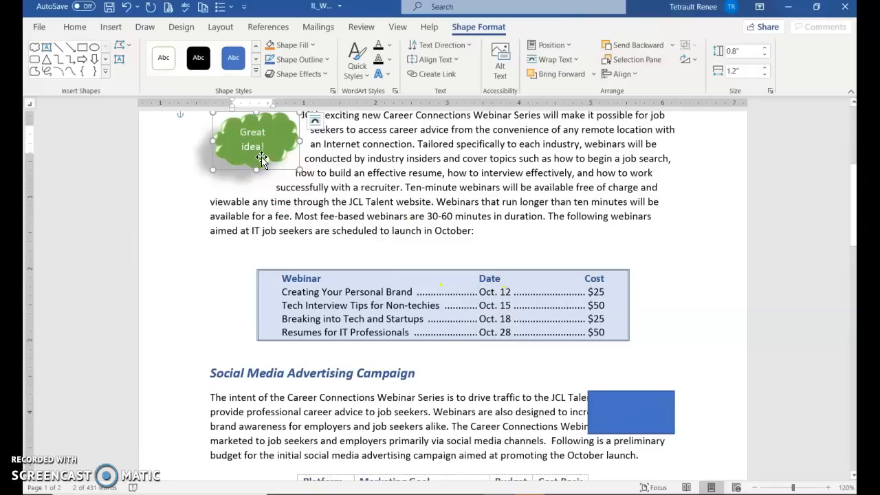
{"action": "left_click", "coordinate": [74, 26]}
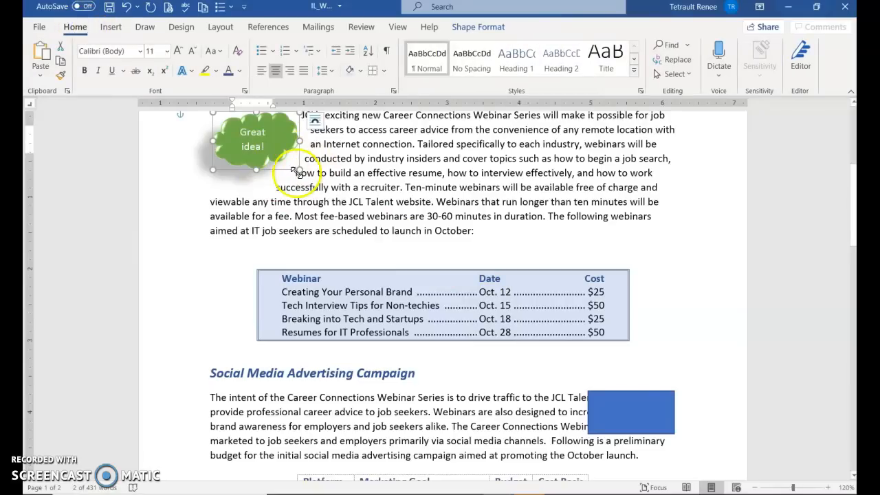
{"action": "left_click", "coordinate": [65, 73]}
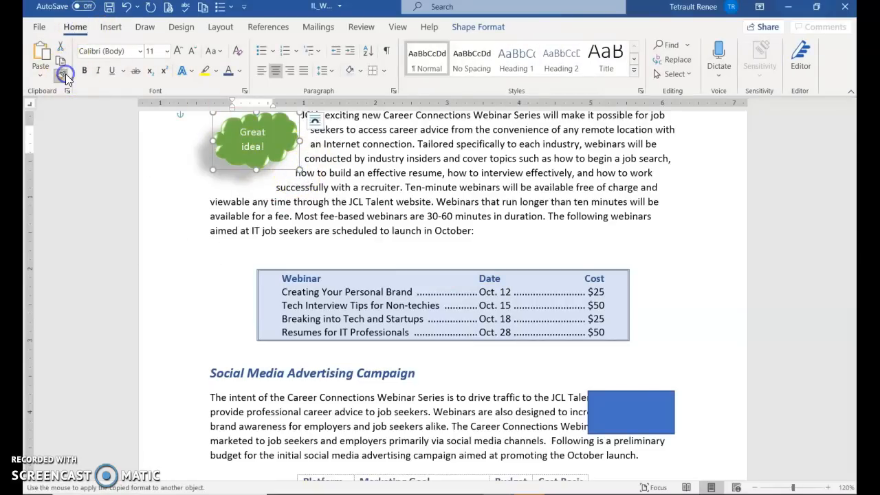
{"action": "left_click", "coordinate": [601, 389]}
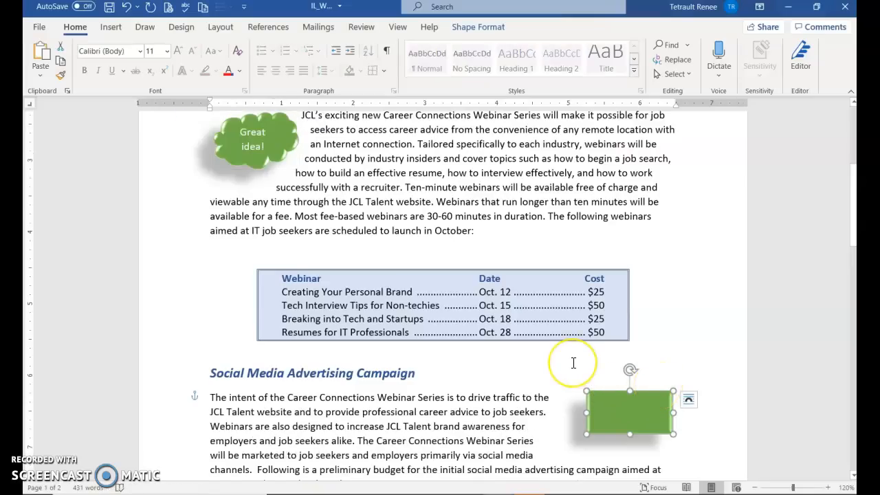
{"action": "left_click", "coordinate": [630, 418]}
{"action": "left_click", "coordinate": [715, 484]}
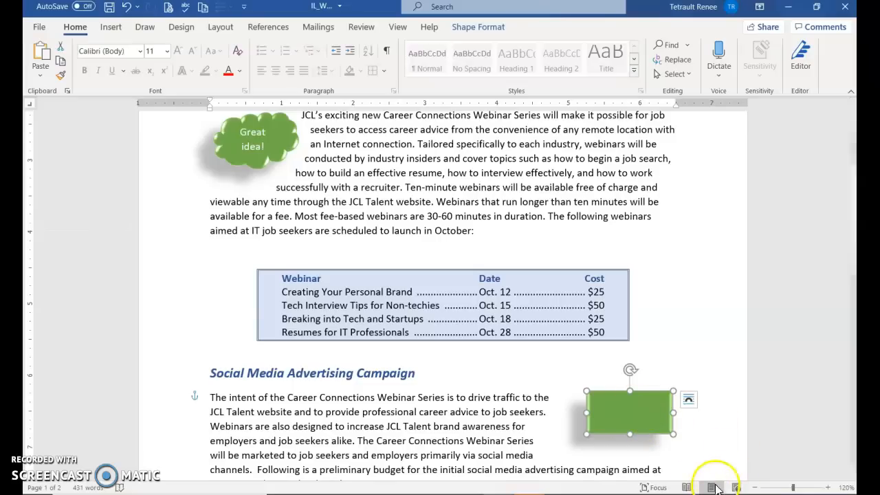
{"action": "left_click", "coordinate": [620, 397]}
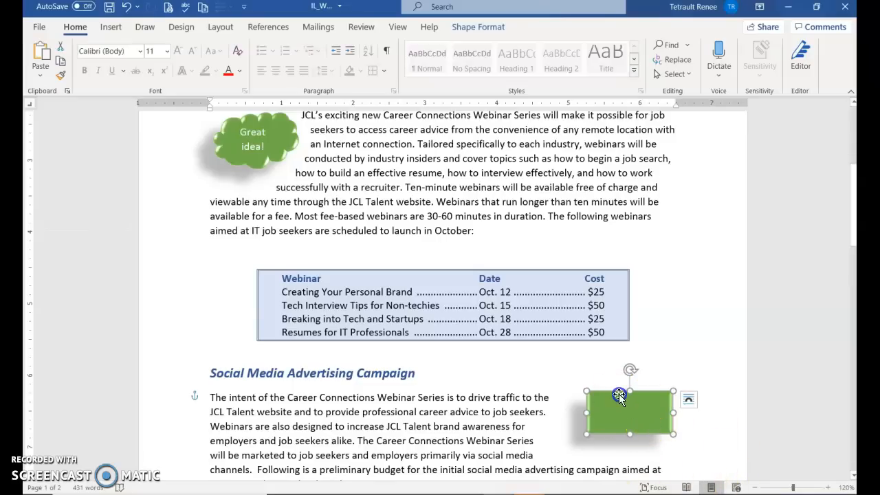